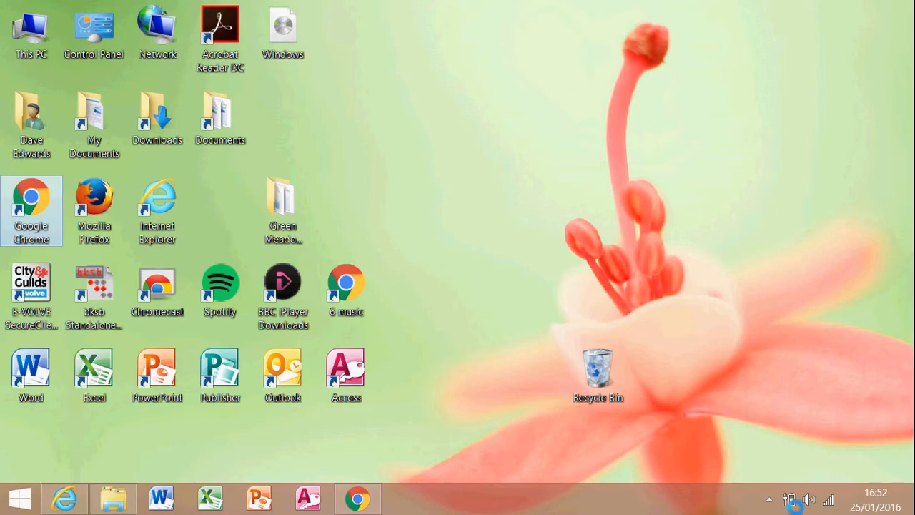
left_click(768, 499)
right_click(768, 419)
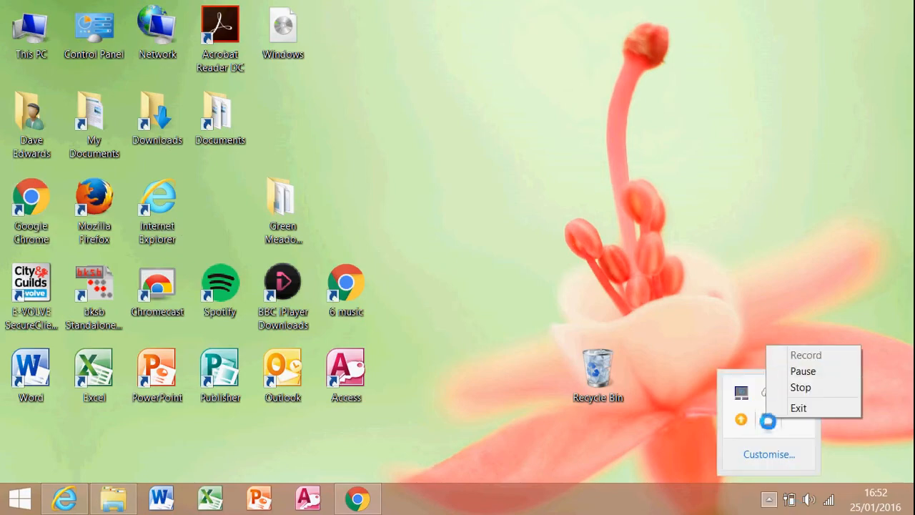
left_click(809, 358)
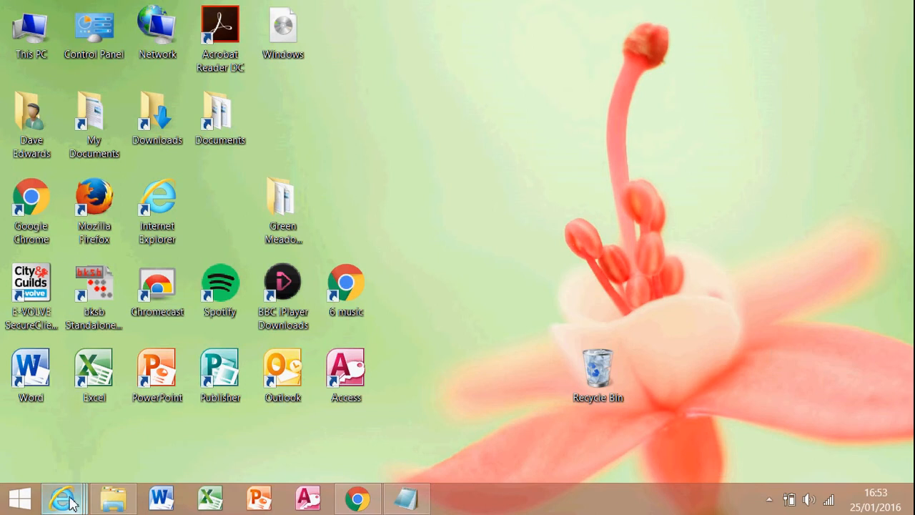
- Bring up the Task 7 exam question in Internet Explorer and open the draft information slip
mouse_move(69, 503)
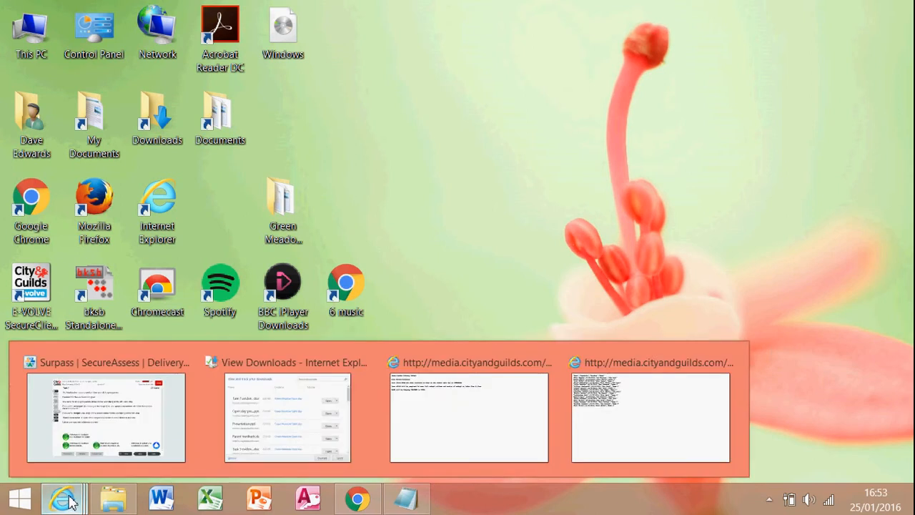
left_click(117, 430)
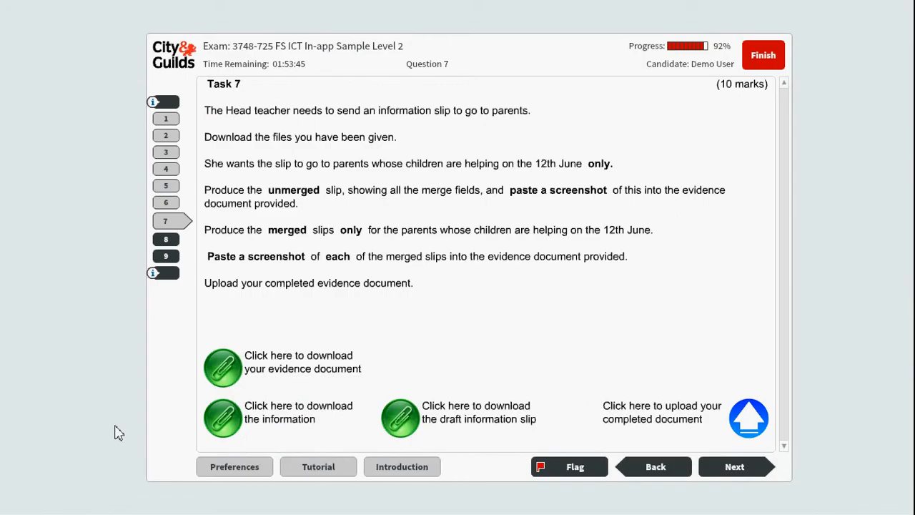
left_click(405, 423)
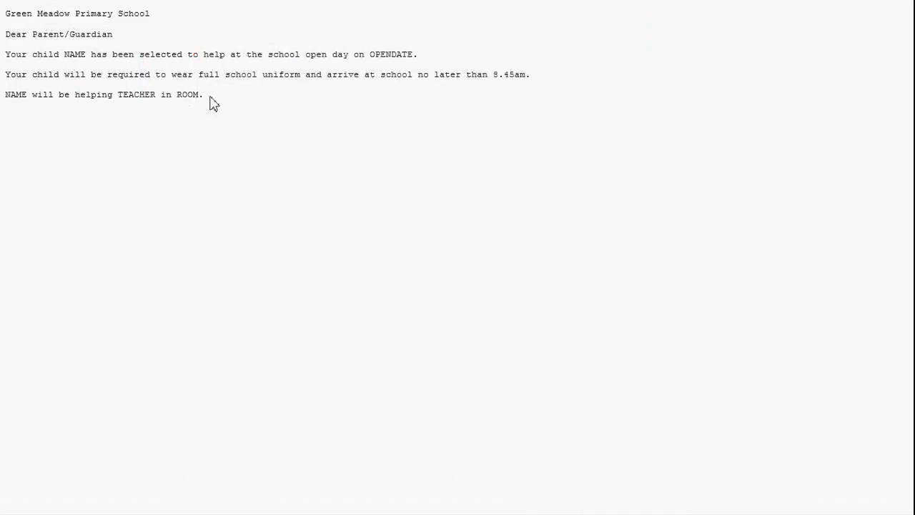
- Copy the entire draft information slip text and paste it into a blank Word document
left_click_drag(212, 104, 2, 23)
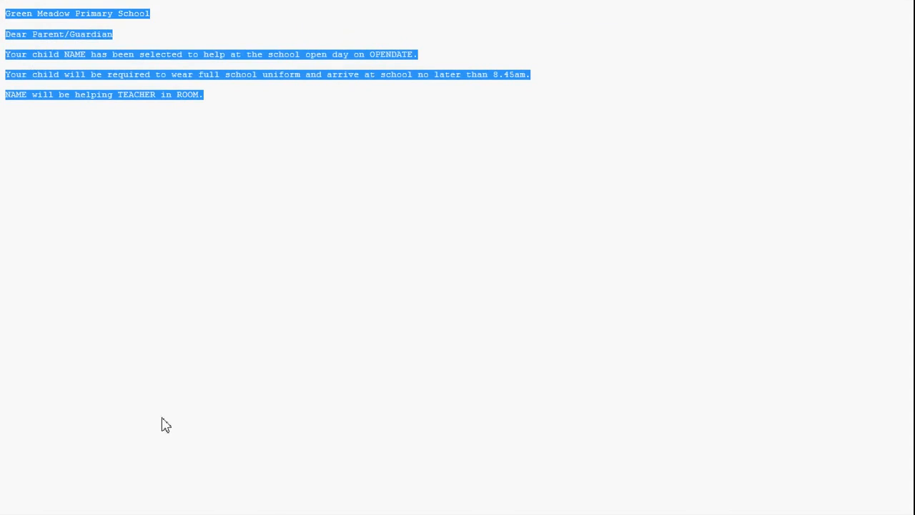
key("super+d")
left_click(153, 504)
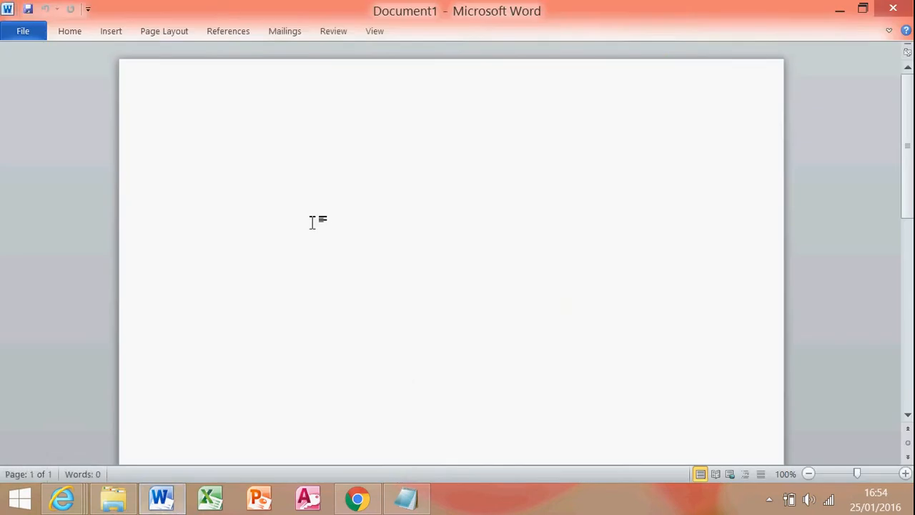
right_click(316, 218)
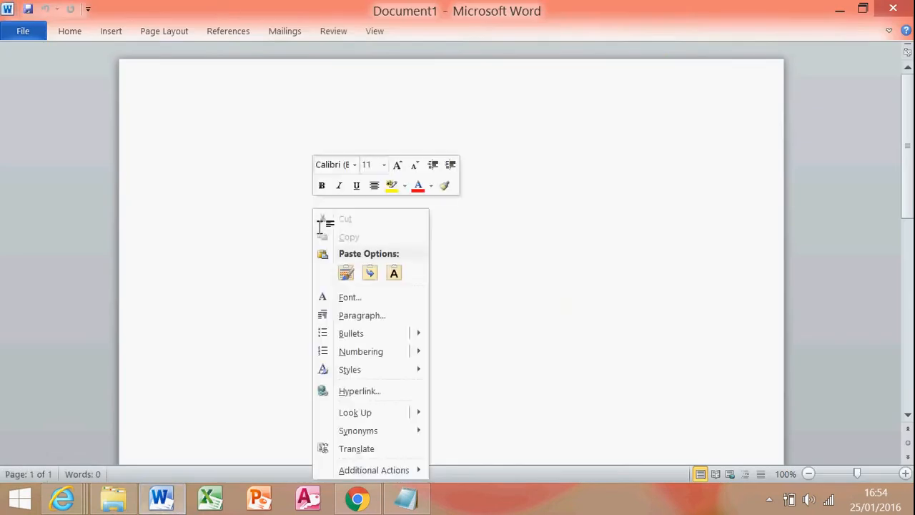
left_click(346, 273)
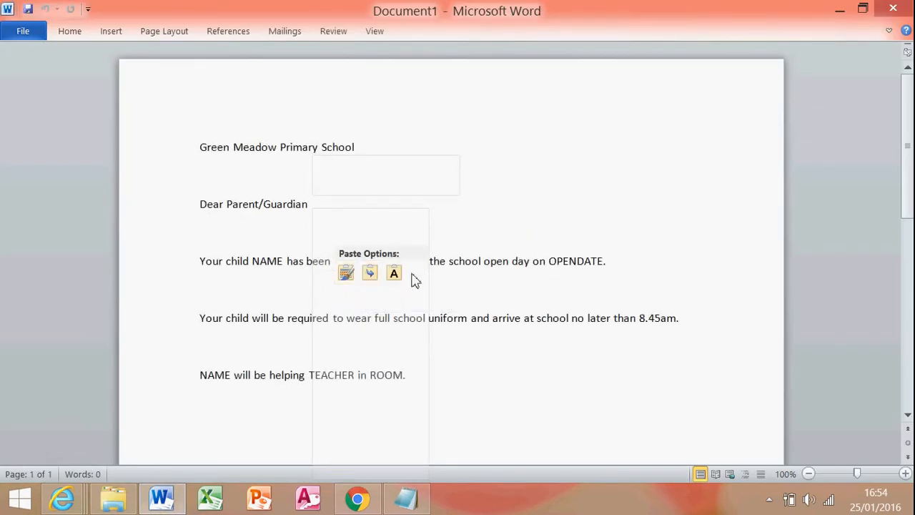
left_click(370, 273)
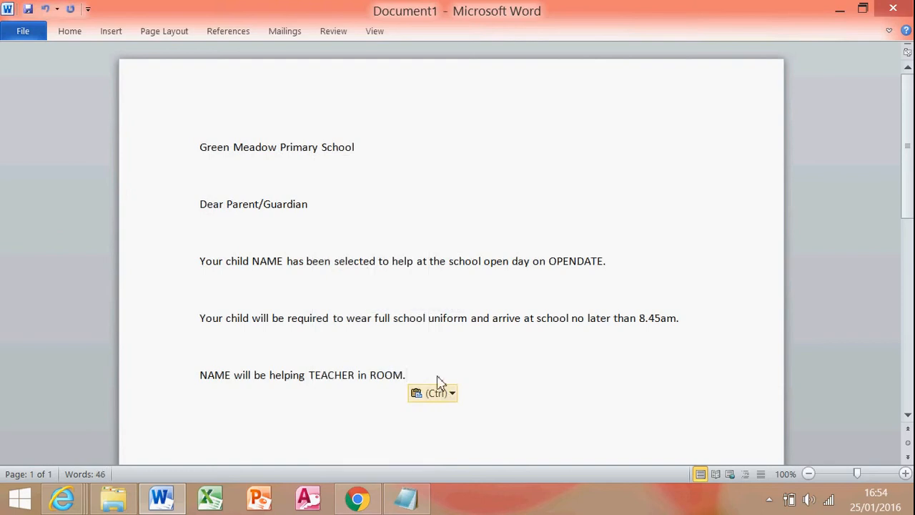
left_click(361, 249)
- Return to Internet Explorer, close the slip page, and copy all the name, open date, teacher and room records including the header row
key("alt+Tab")
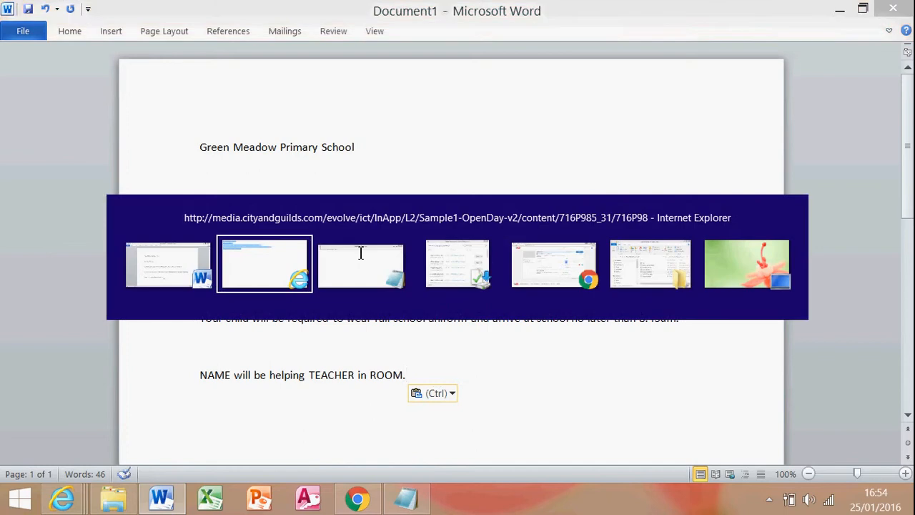
mouse_move(483, 1)
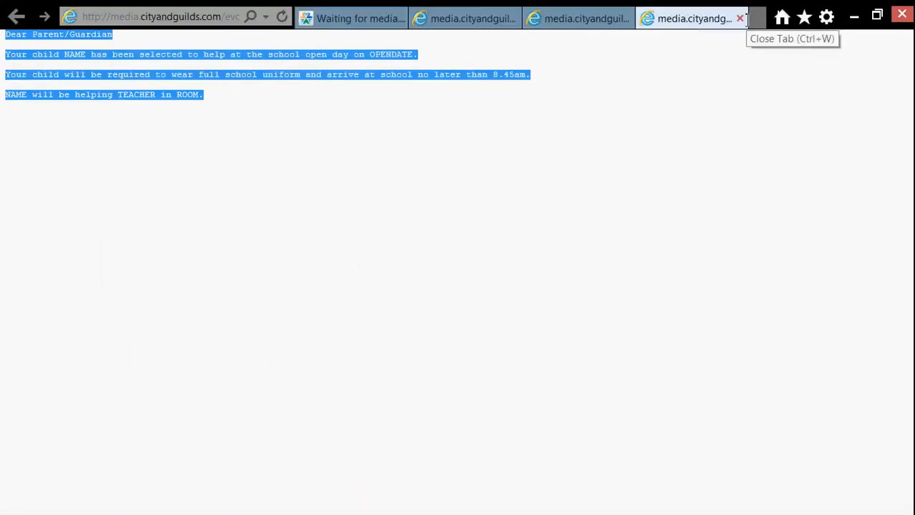
left_click(742, 19)
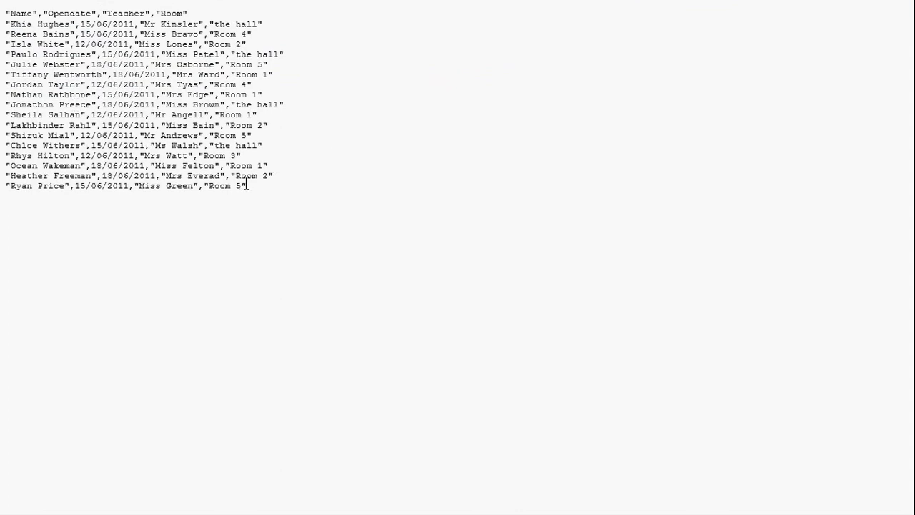
left_click_drag(249, 188, 2, 4)
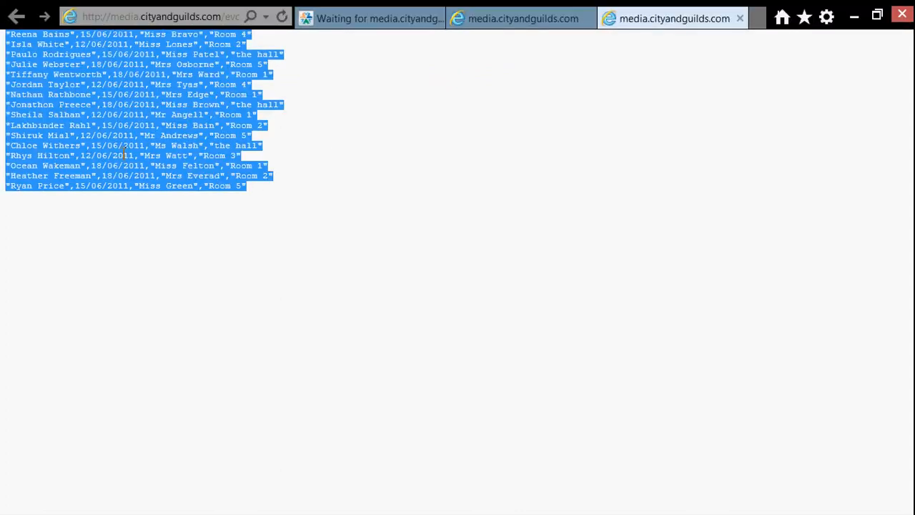
right_click(124, 155)
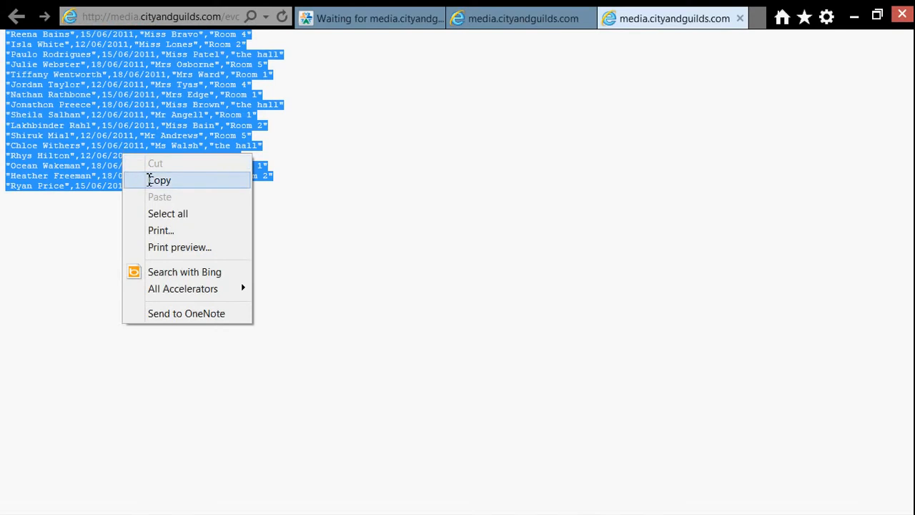
left_click(175, 180)
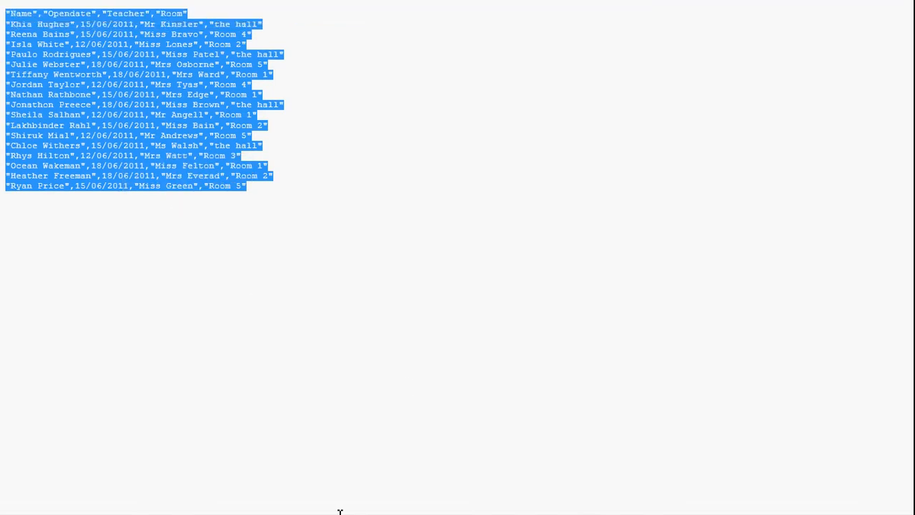
- Switch to the blank Notepad document and paste the copied records into it
key("alt+Tab")
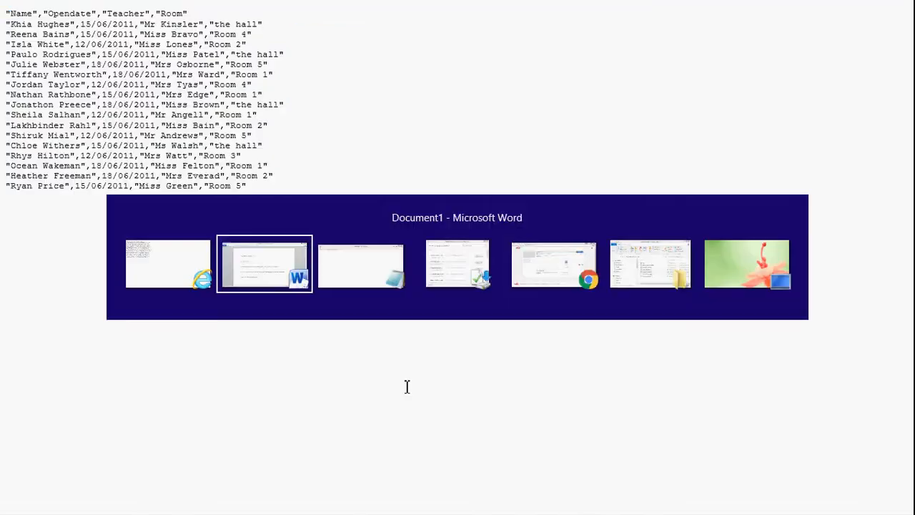
key("alt+Tab")
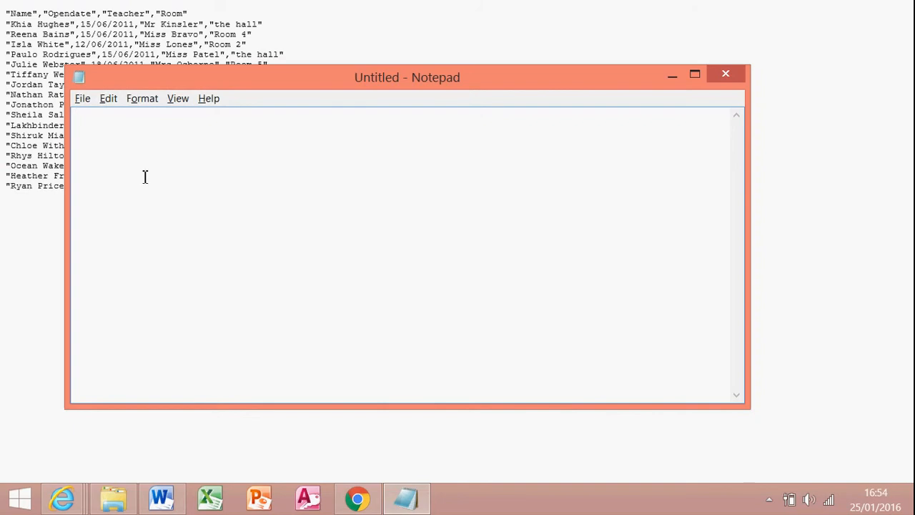
right_click(99, 156)
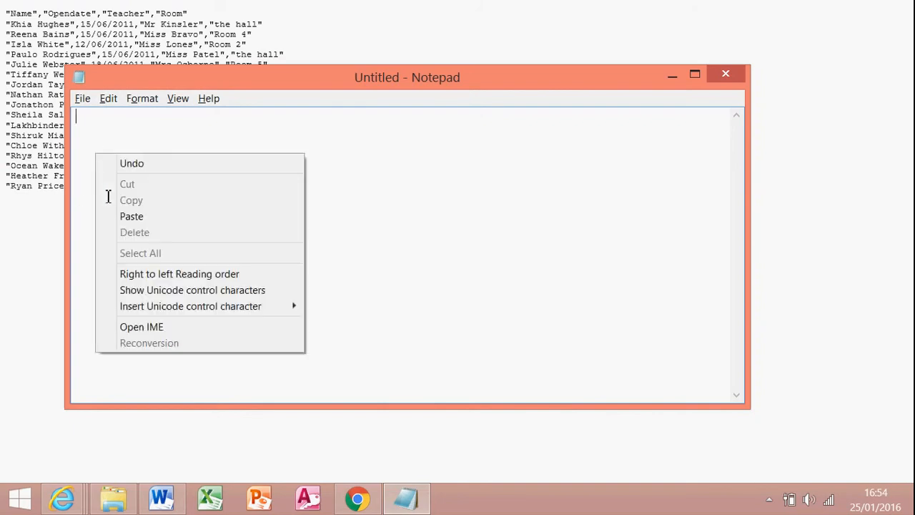
left_click(132, 216)
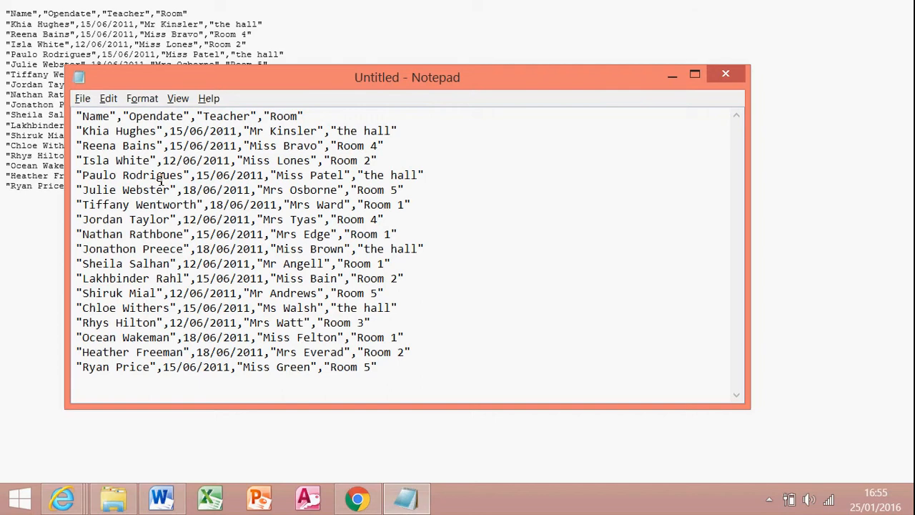
- Save the records as "Mail merge data.txt" in the Green Meadow Open day folder on the desktop
key("ctrl+s")
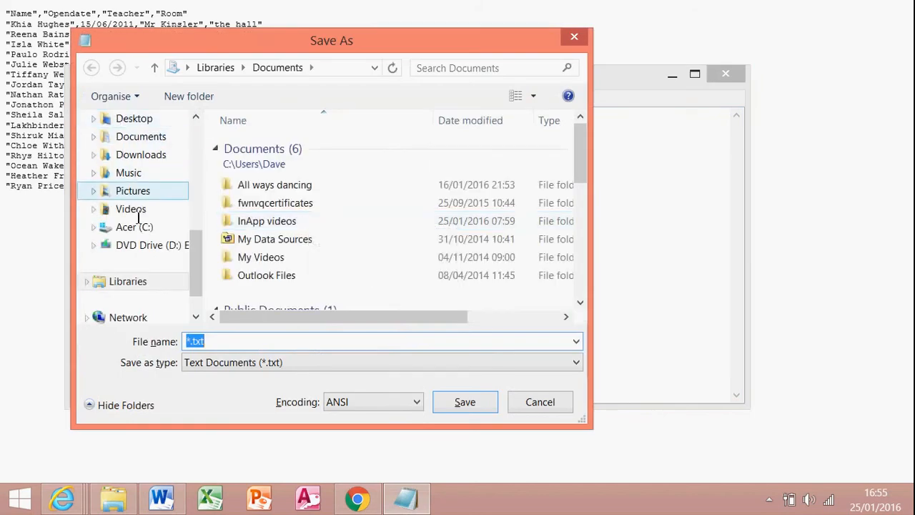
left_click(135, 118)
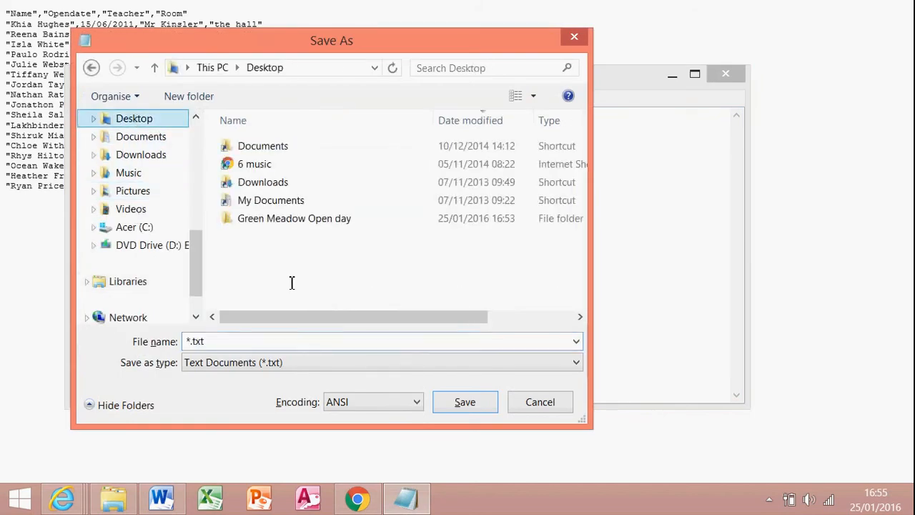
left_click(262, 221)
double_click(262, 221)
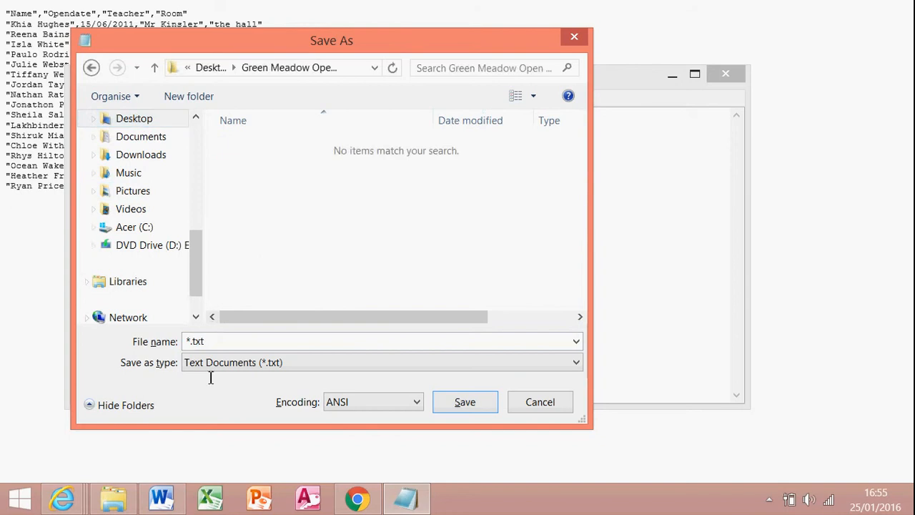
double_click(191, 343)
left_click(187, 342)
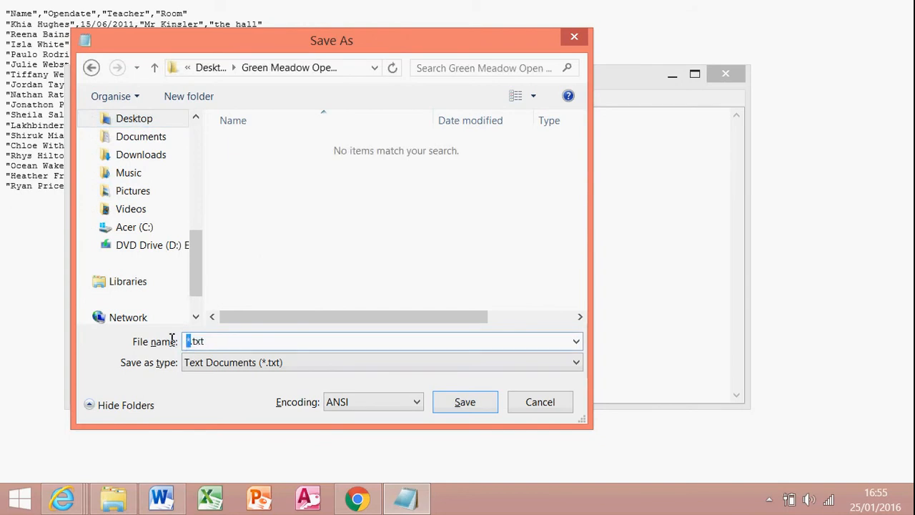
type("Mail mereg")
key("BackSpace")
key("BackSpace")
type("ge data")
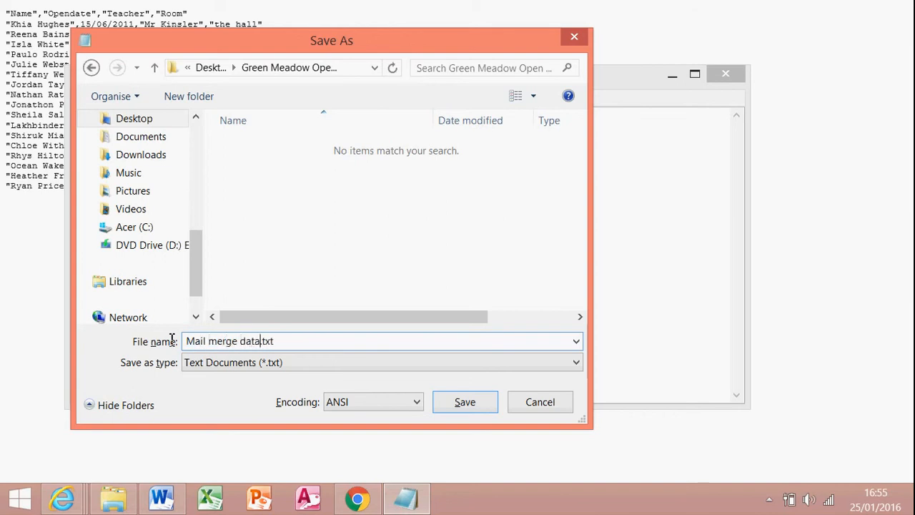
left_click(470, 404)
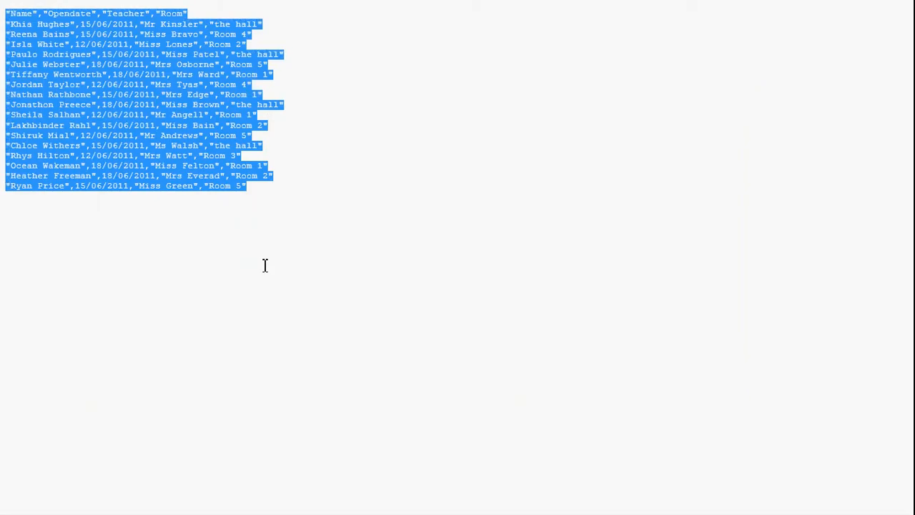
- Close the records page in Internet Explorer and return to the Task 7 question
left_click(264, 265)
mouse_move(710, 5)
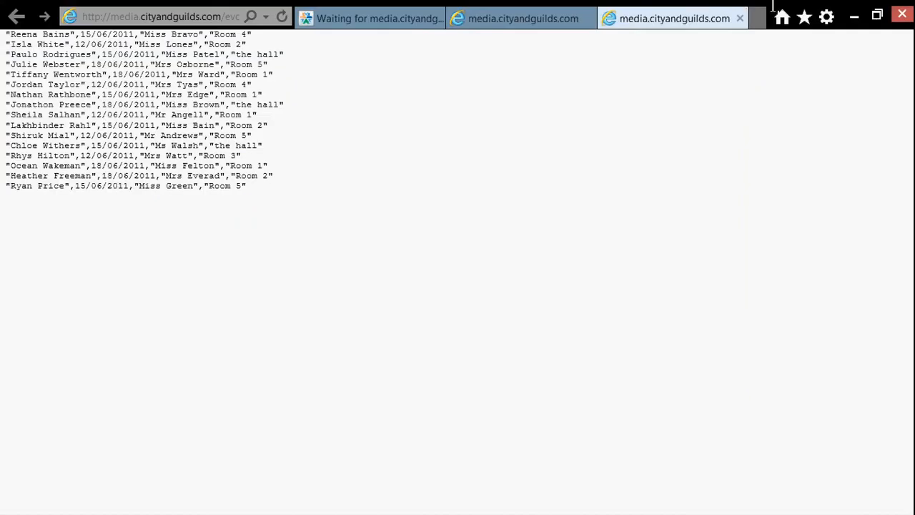
left_click(741, 17)
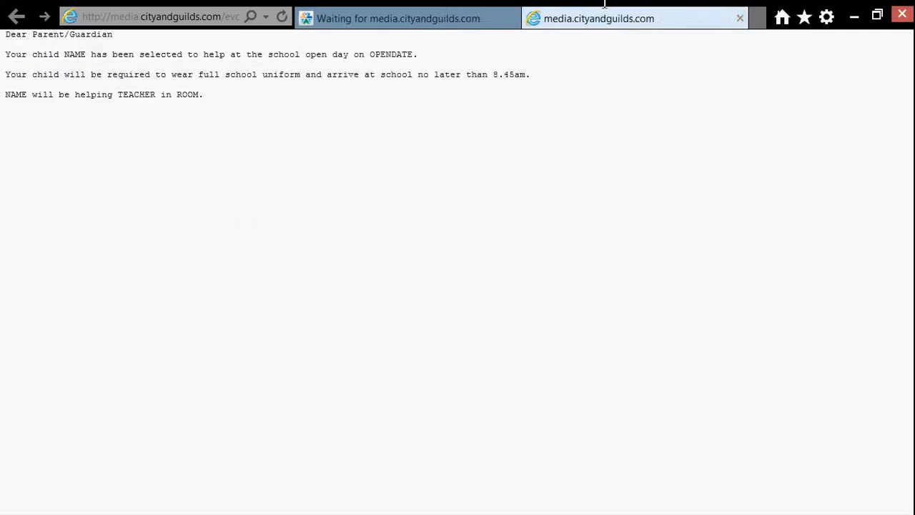
left_click(621, 19)
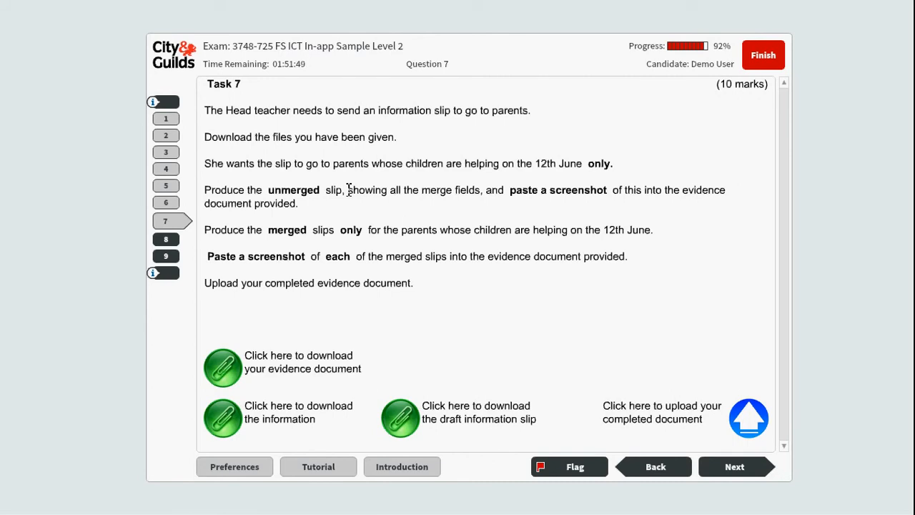
- Switch to the slip document in Word and make the "Green Meadow Primary School" line bold
key("alt+Tab")
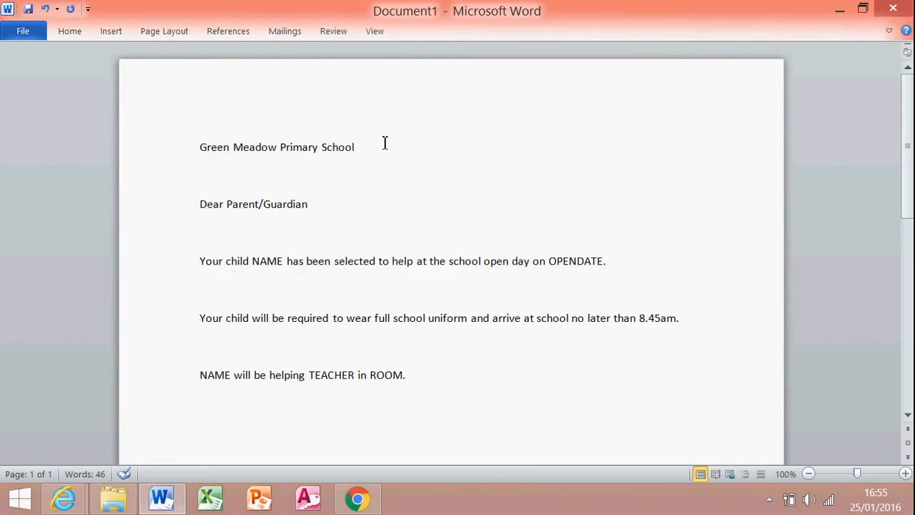
left_click(157, 134)
key("ctrl+b")
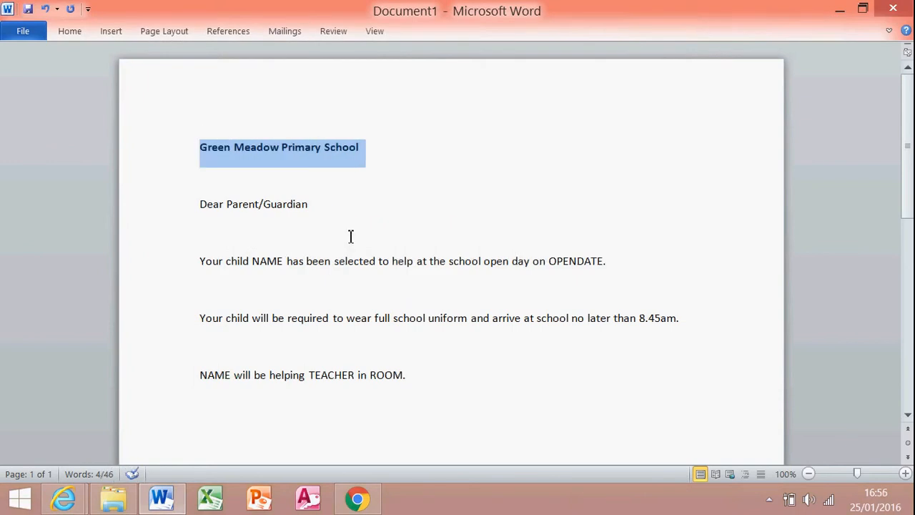
- Keep the ribbon expanded and apply the Heading 2 style to the "Green Meadow Primary School" line
left_click(60, 34)
left_click(60, 35)
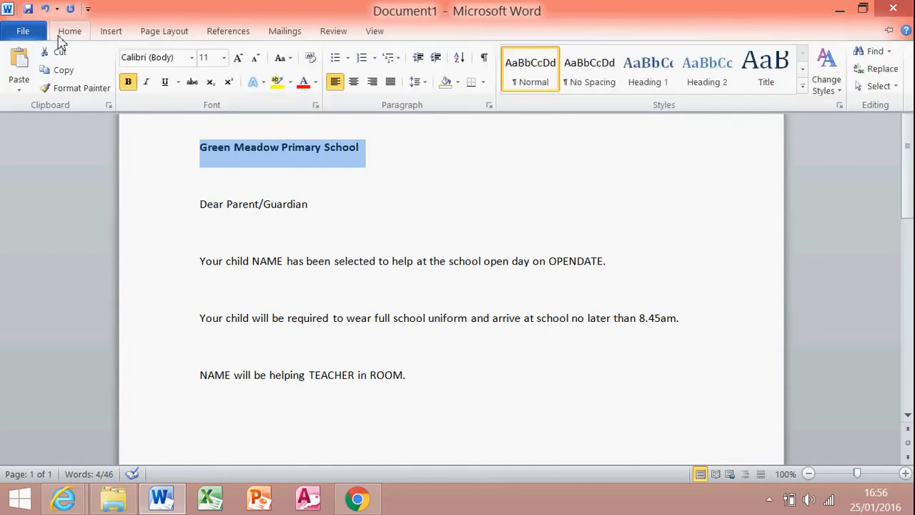
left_click(890, 33)
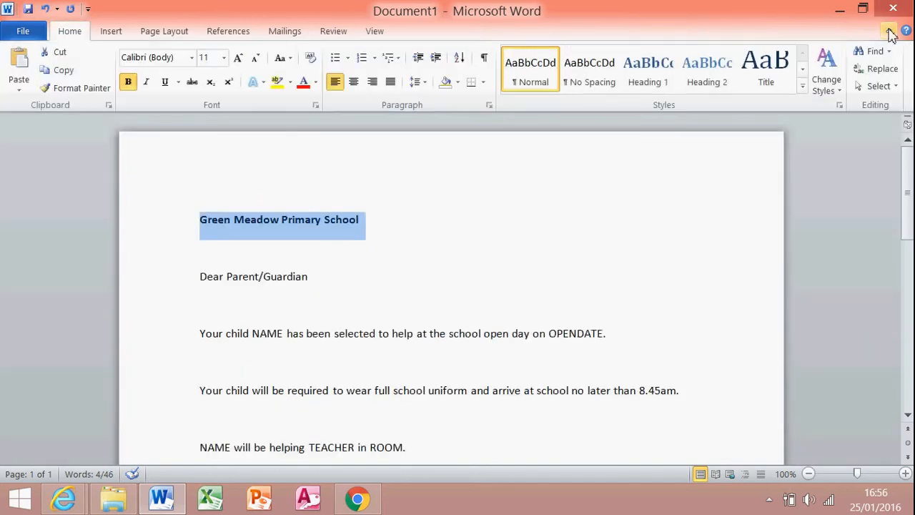
left_click(647, 72)
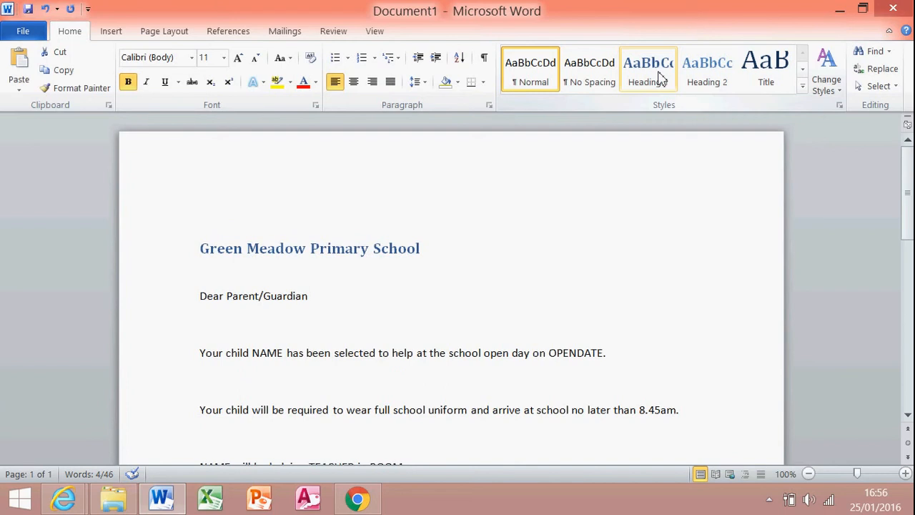
left_click(722, 75)
left_click(459, 233)
left_click(353, 278)
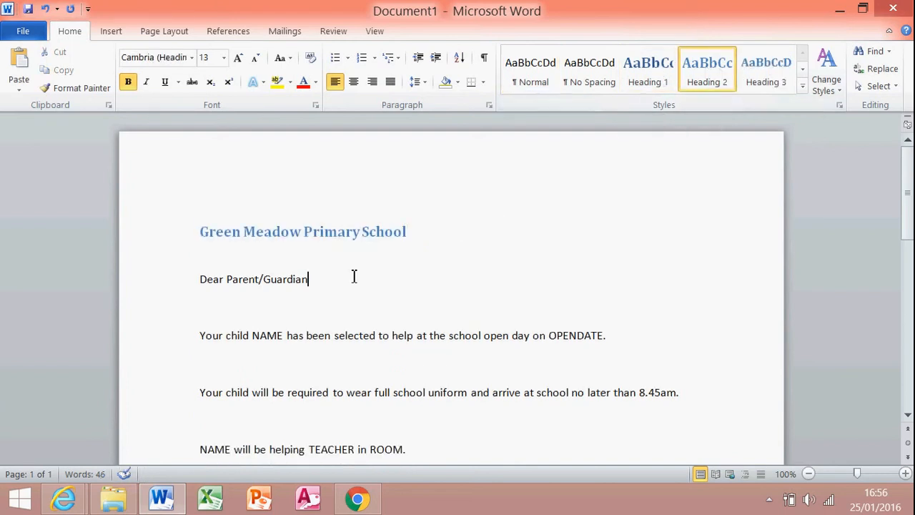
- Remove the blank lines between the greeting and the body sentences of the slip
scroll(884, 213, "down", 2)
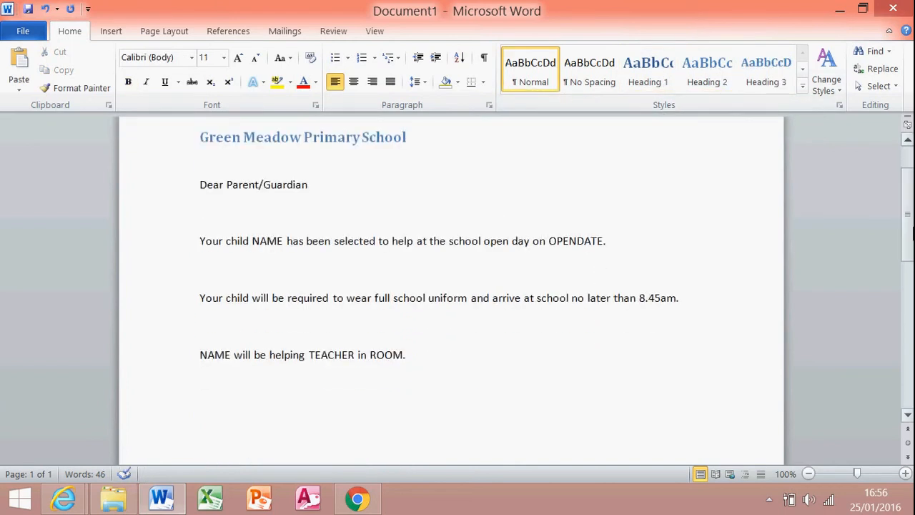
left_click(378, 348)
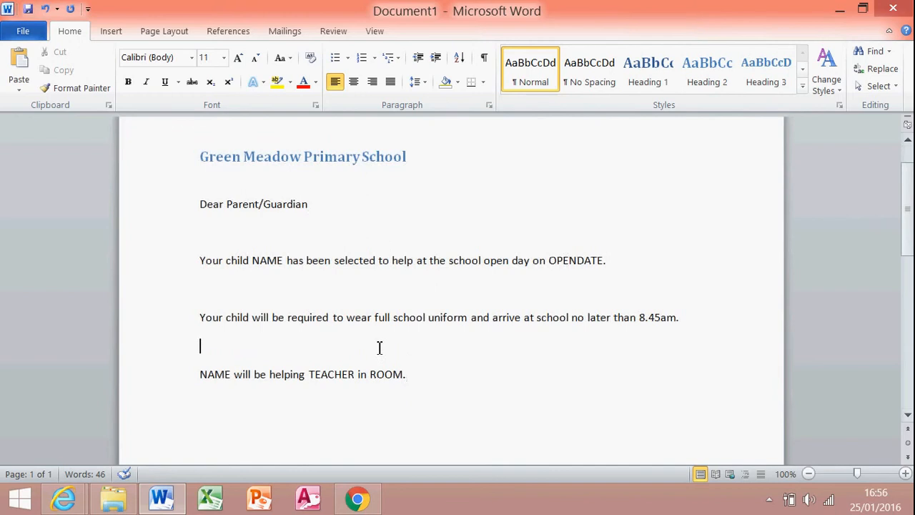
key("BackSpace")
left_click(286, 287)
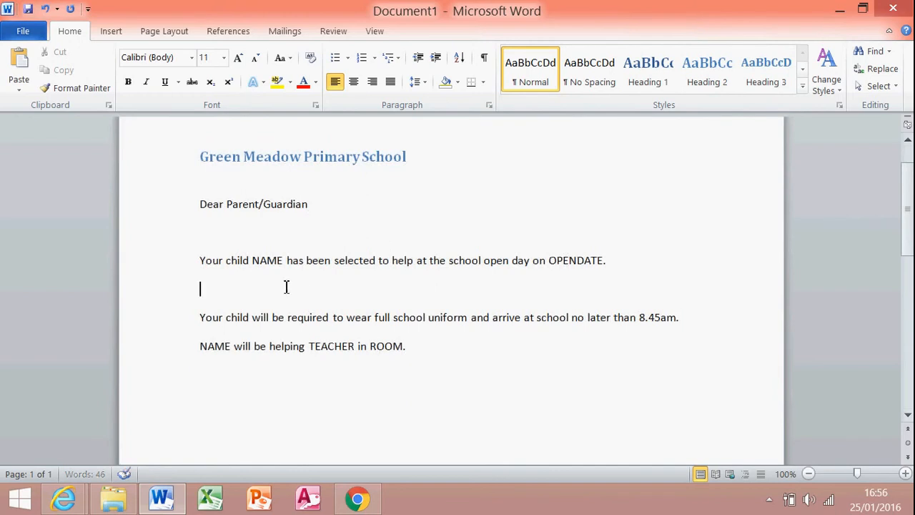
key("BackSpace")
left_click(235, 238)
key("BackSpace")
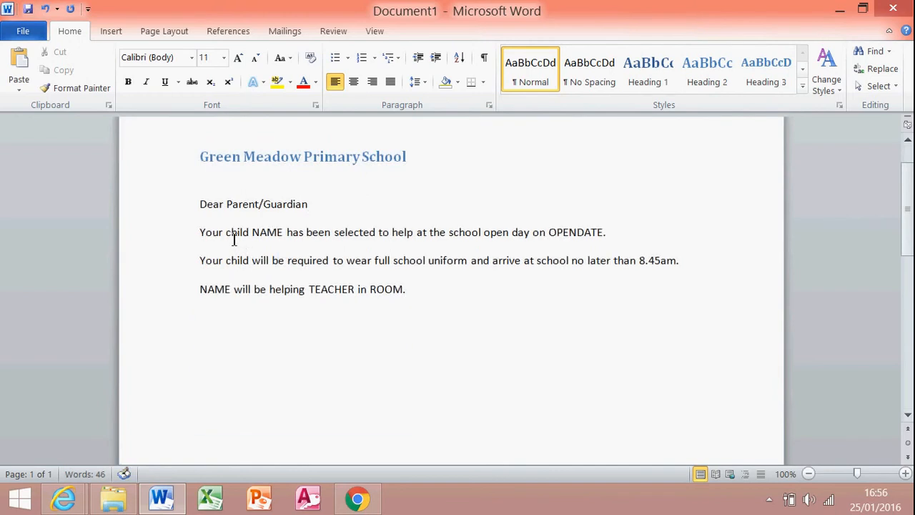
- Apply the Normal style to the slip's text from "Dear Parent/Guardian" through the last sentence
left_click_drag(493, 282, 190, 207)
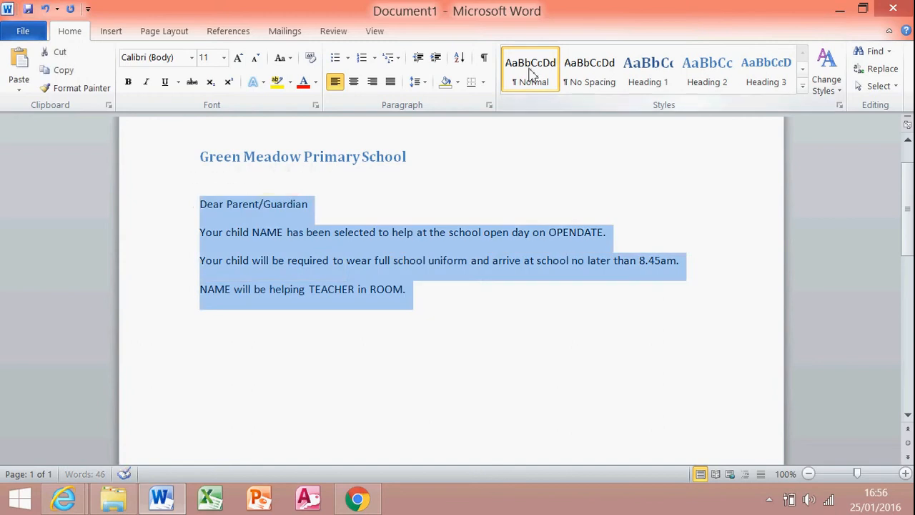
left_click(579, 71)
left_click(533, 71)
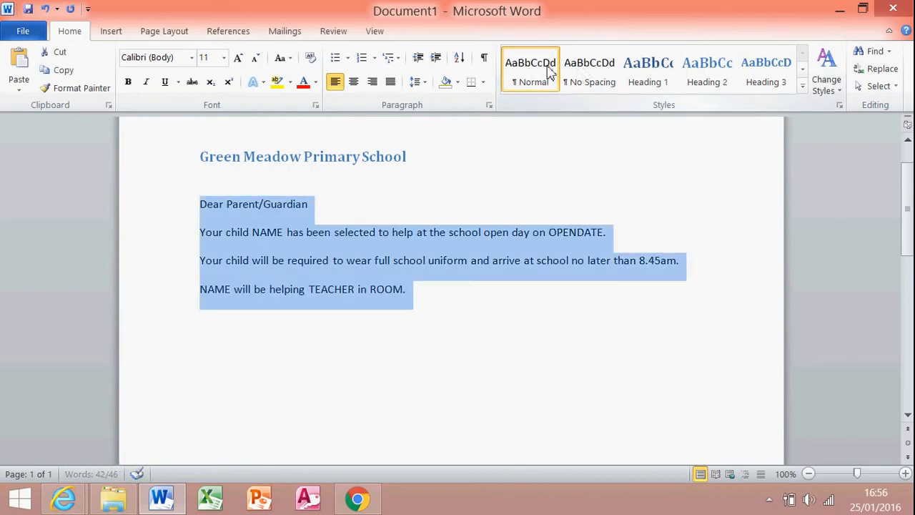
left_click(454, 292)
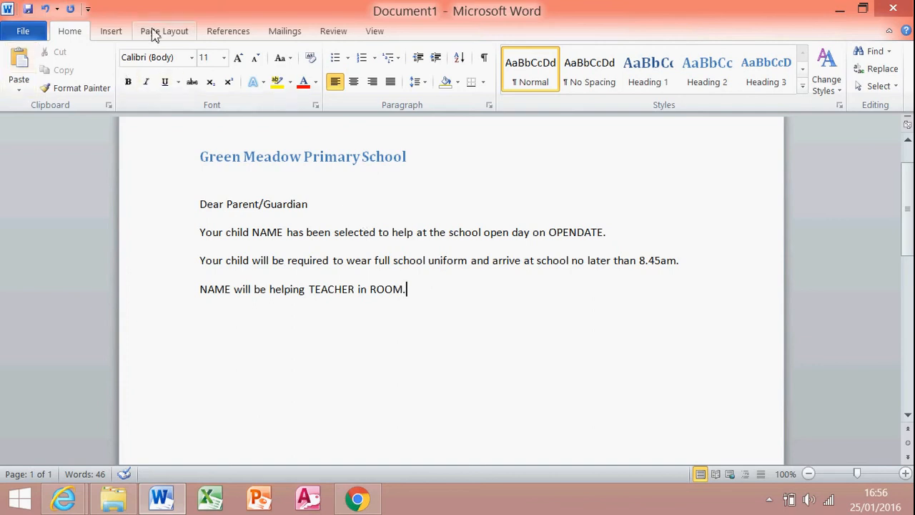
- Start the step-by-step mail merge wizard and set the document type to Directory
left_click(286, 32)
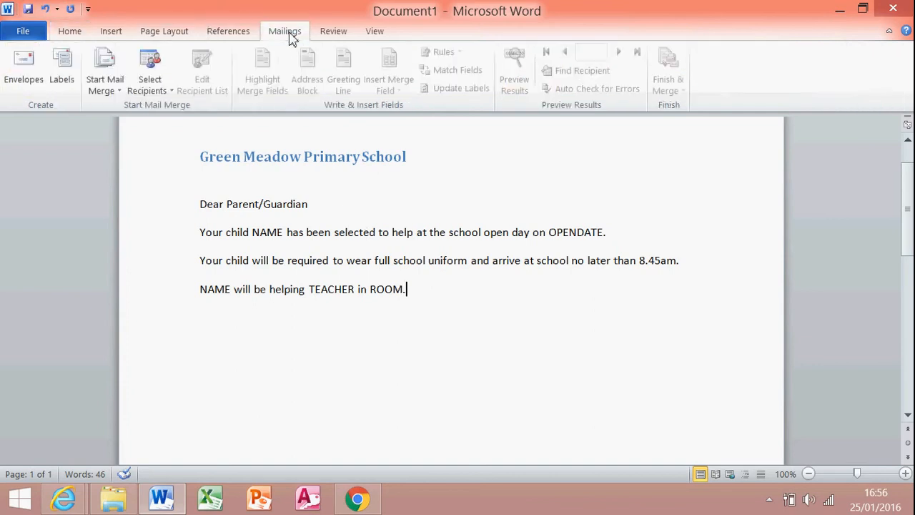
left_click(105, 86)
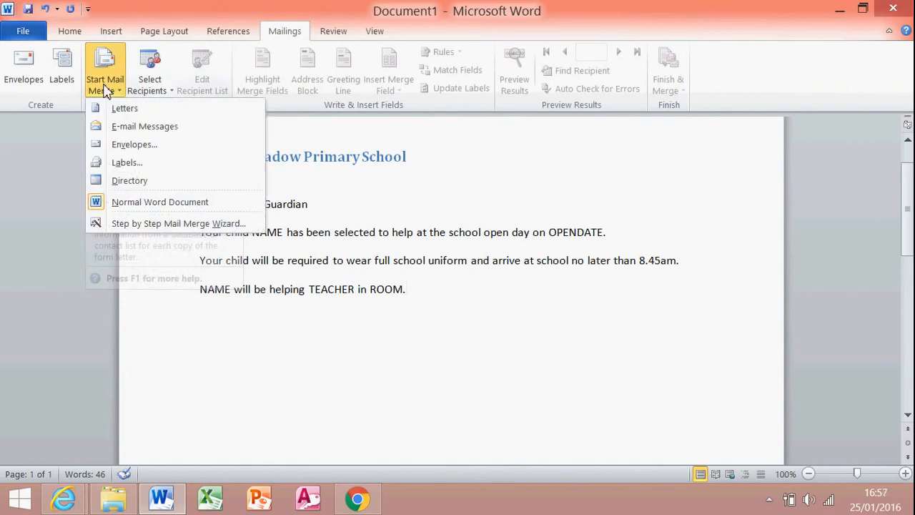
left_click(158, 224)
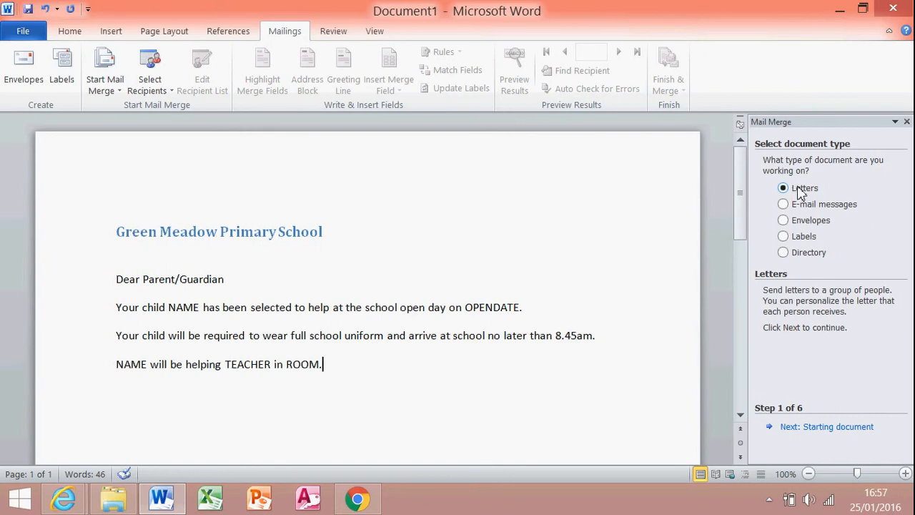
left_click(797, 255)
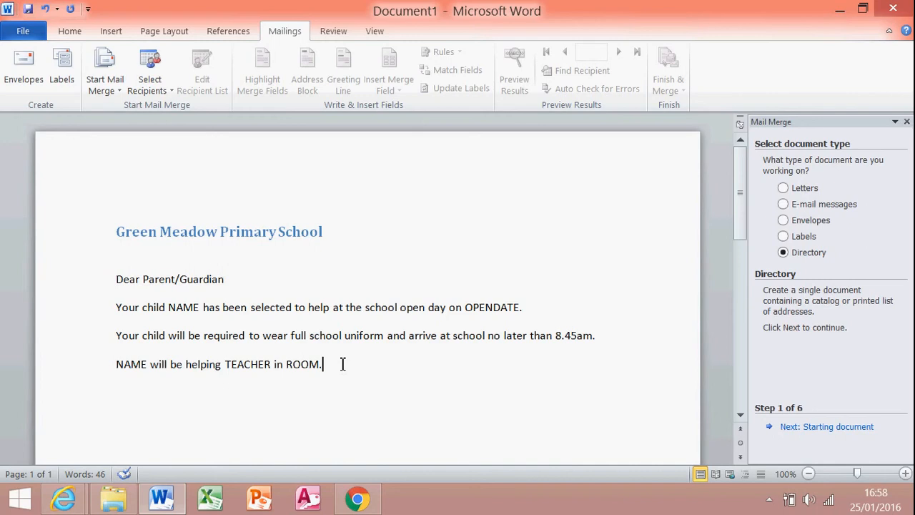
key("Return")
key("Return")
key("BackSpace")
key("BackSpace")
double_click(180, 309)
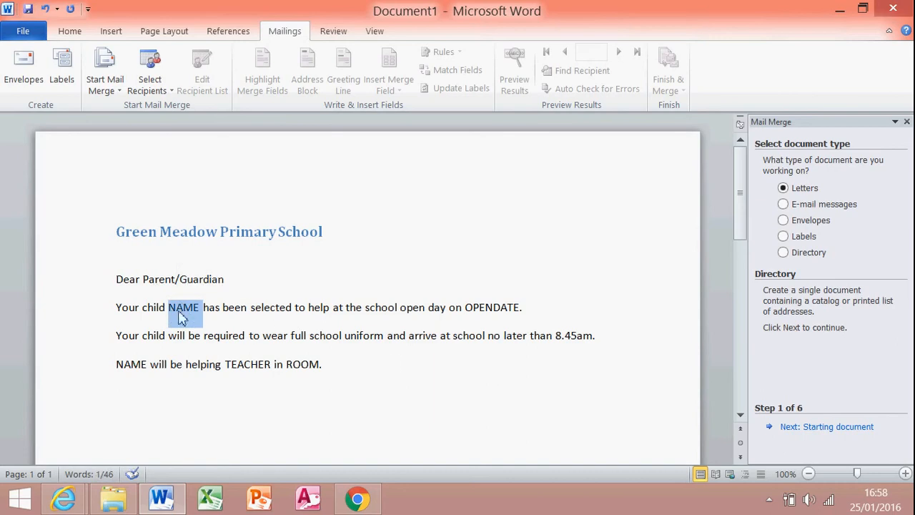
left_click(355, 365)
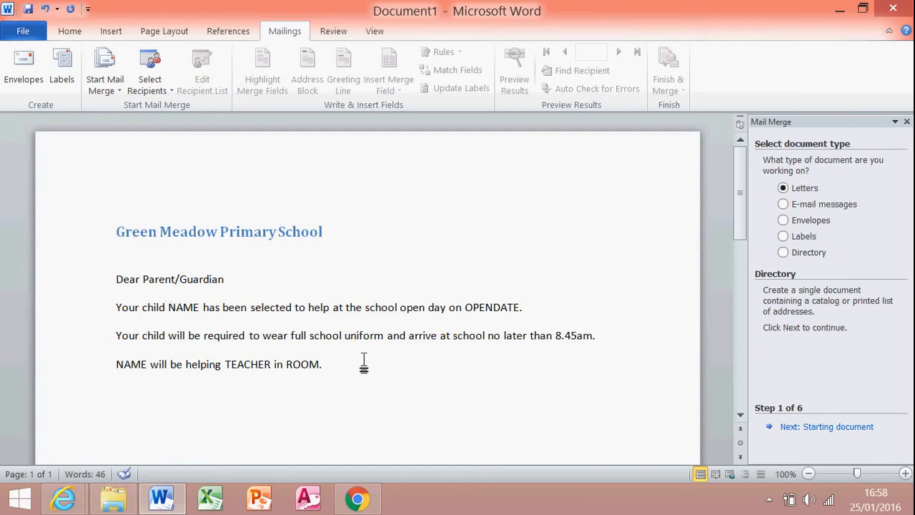
- Choose Directory as the merge document type again, use the current document as the starting document, and proceed to recipient selection
left_click(810, 254)
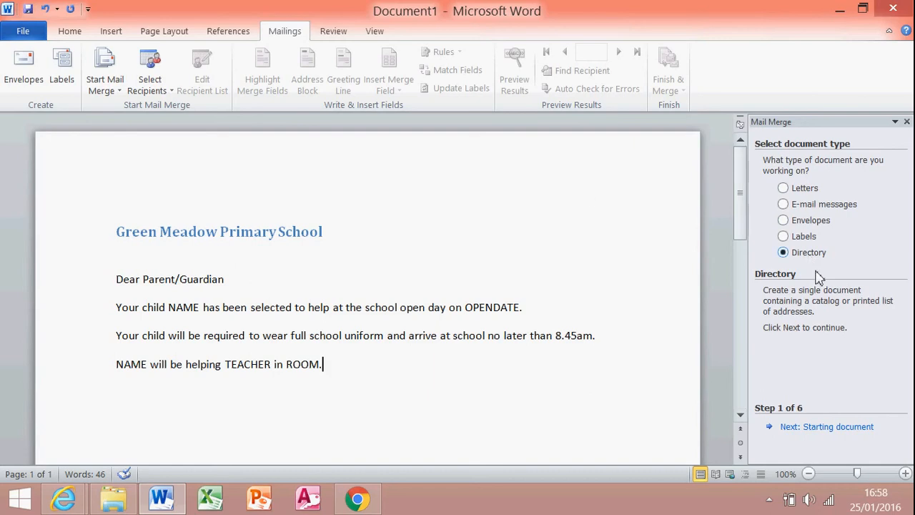
left_click(846, 427)
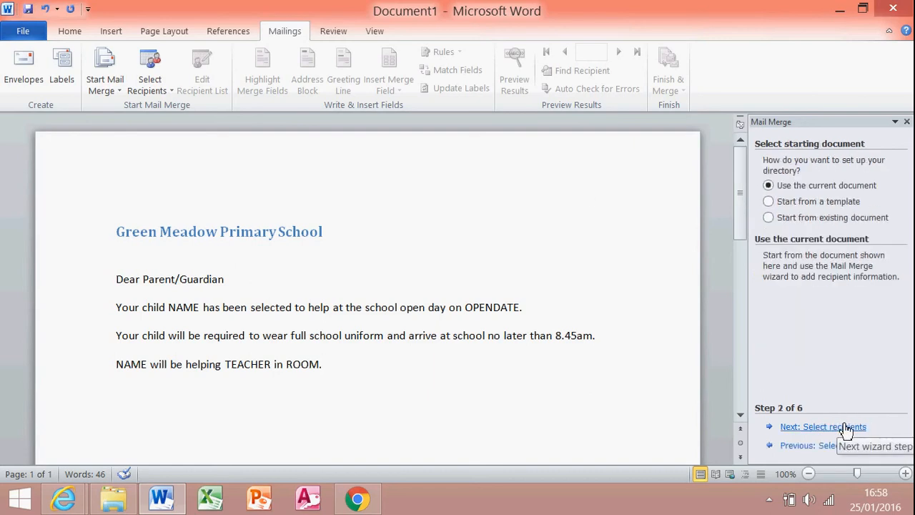
left_click(846, 427)
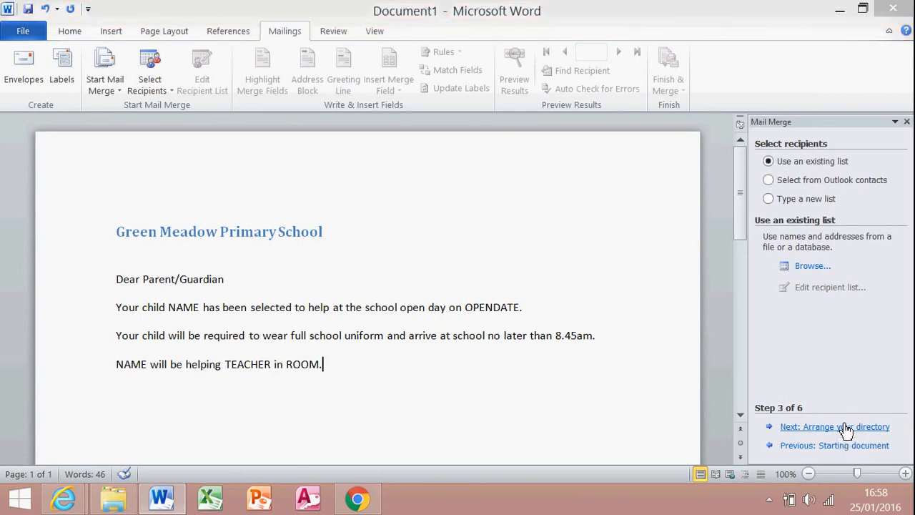
- Load the existing recipient list from "Mail merge data" in the Green Meadow Open day folder on the desktop
left_click(813, 266)
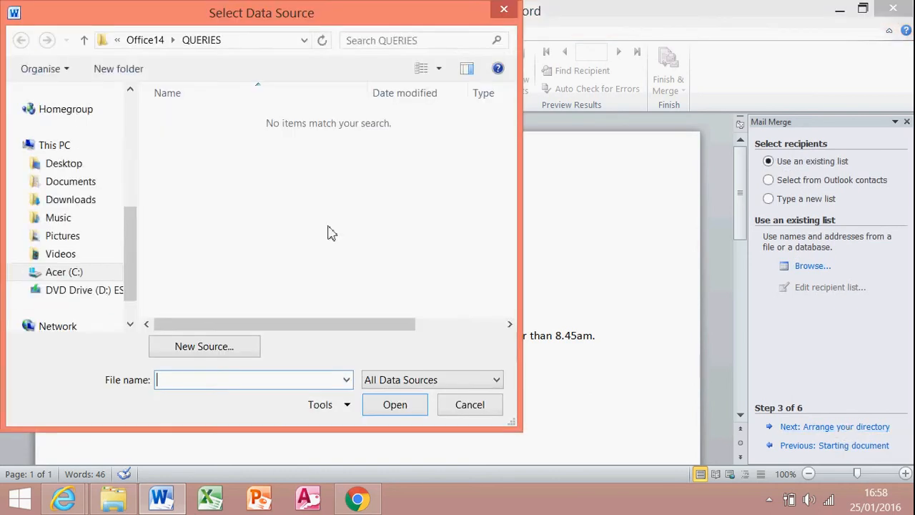
left_click(70, 167)
double_click(208, 196)
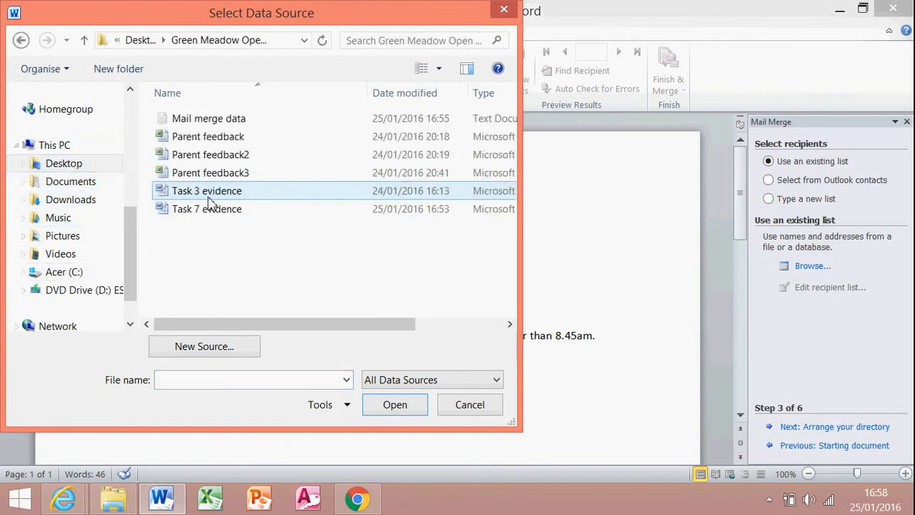
double_click(198, 120)
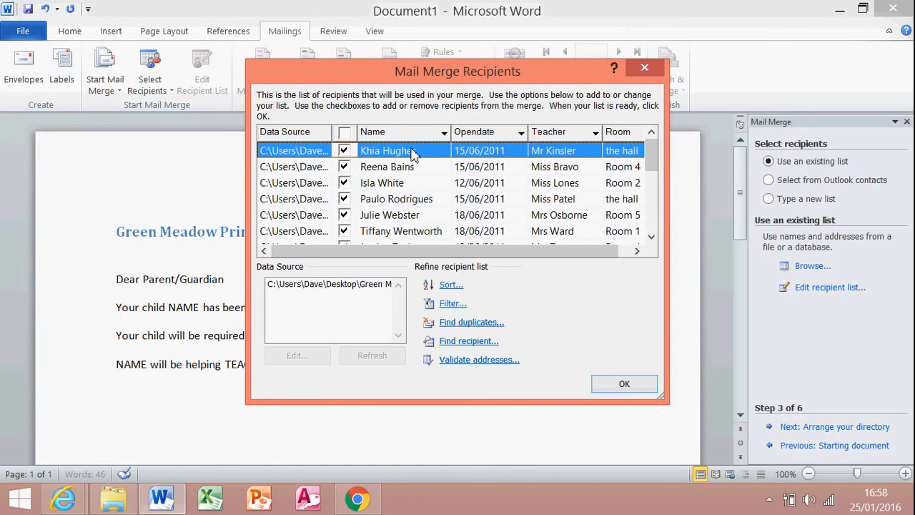
- Filter the merge recipients to Opendate 12/06/2011, accept the list and proceed to arranging the directory
left_click(521, 133)
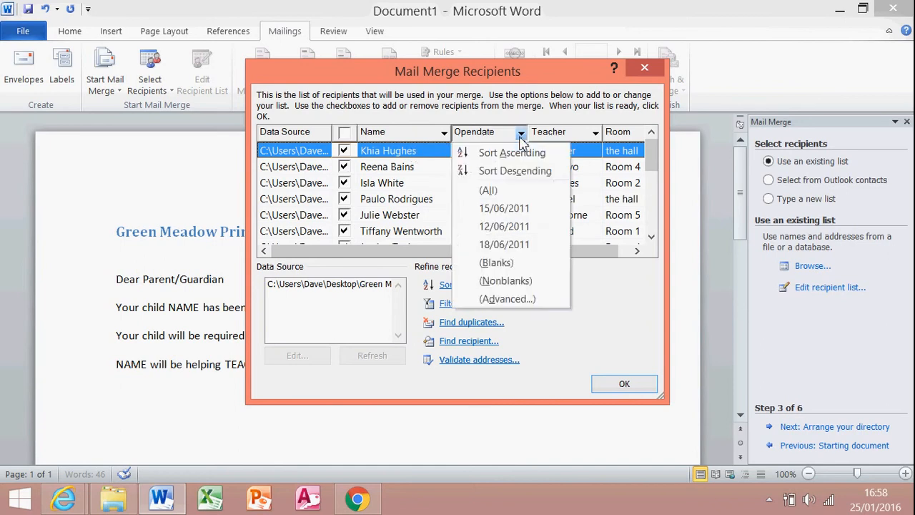
left_click(505, 226)
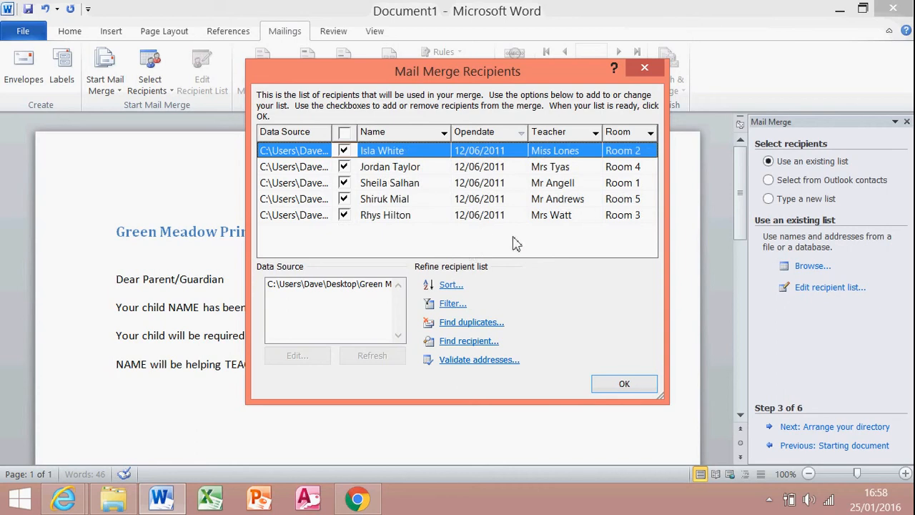
left_click(626, 384)
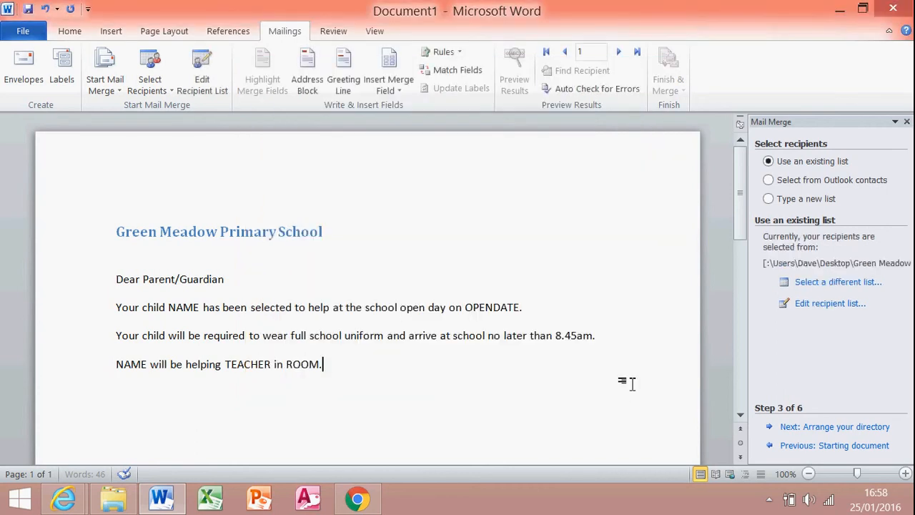
left_click(846, 427)
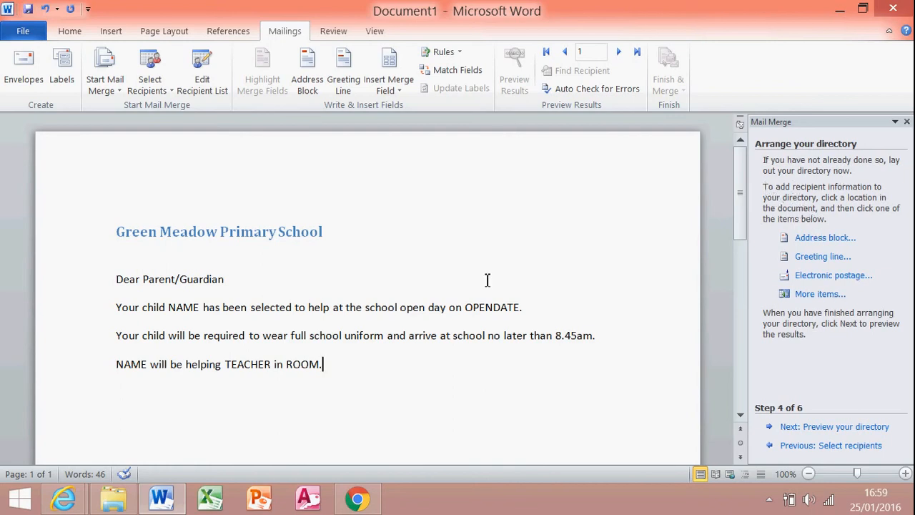
- Replace NAME and OPENDATE in the first body sentence with the Name and Opendate merge fields, keeping a space after Name
double_click(185, 308)
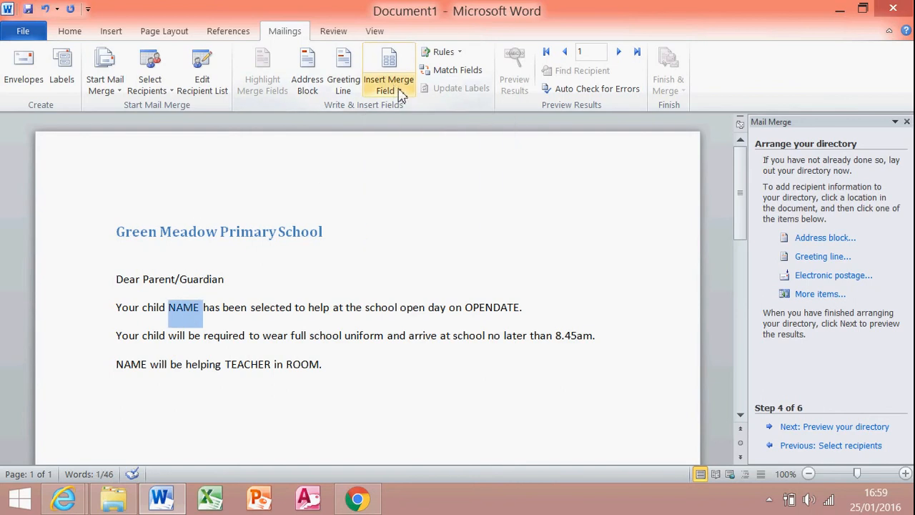
left_click(400, 95)
left_click(401, 108)
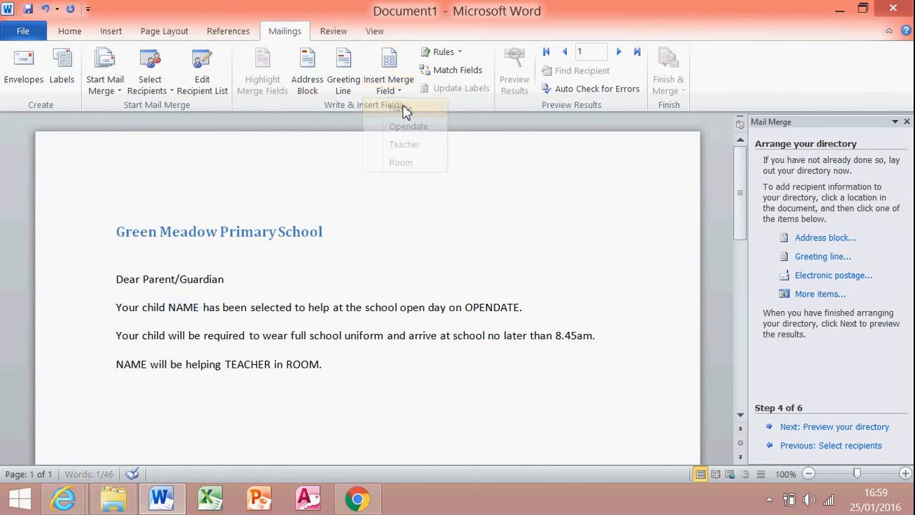
left_click(211, 307)
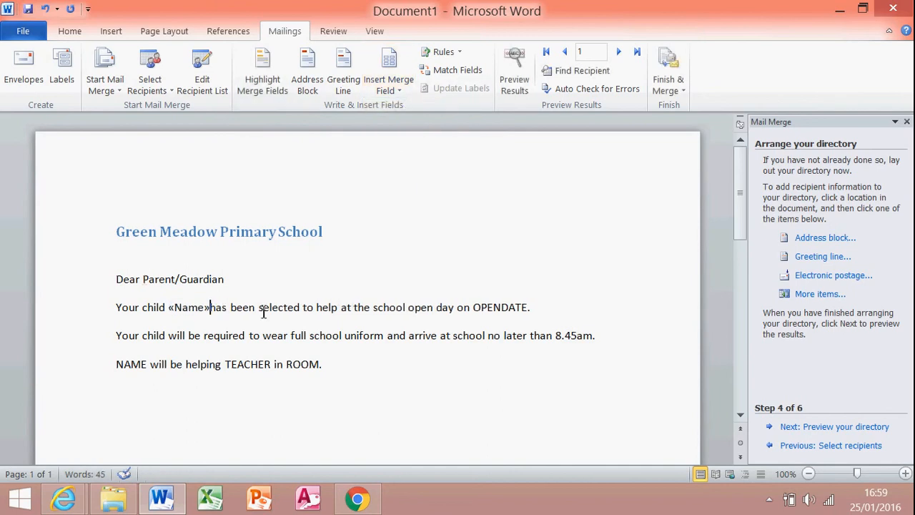
double_click(487, 304)
left_click(398, 88)
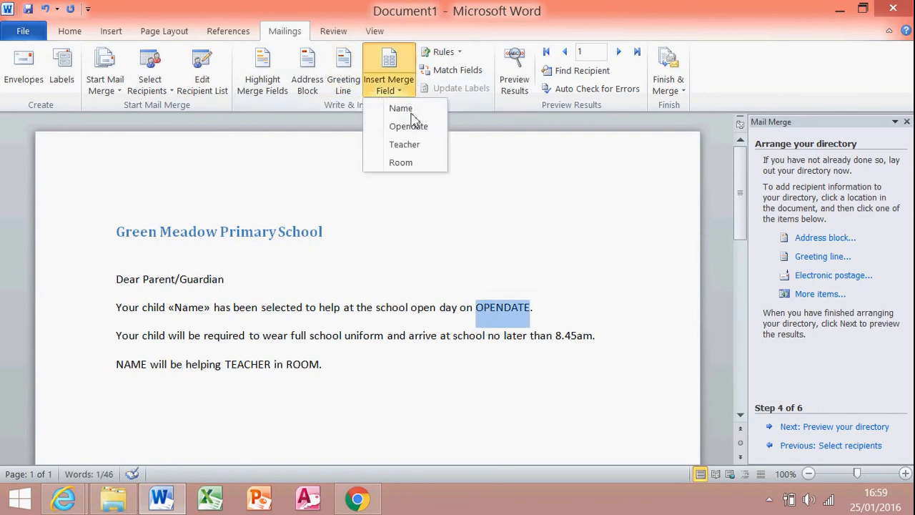
left_click(412, 124)
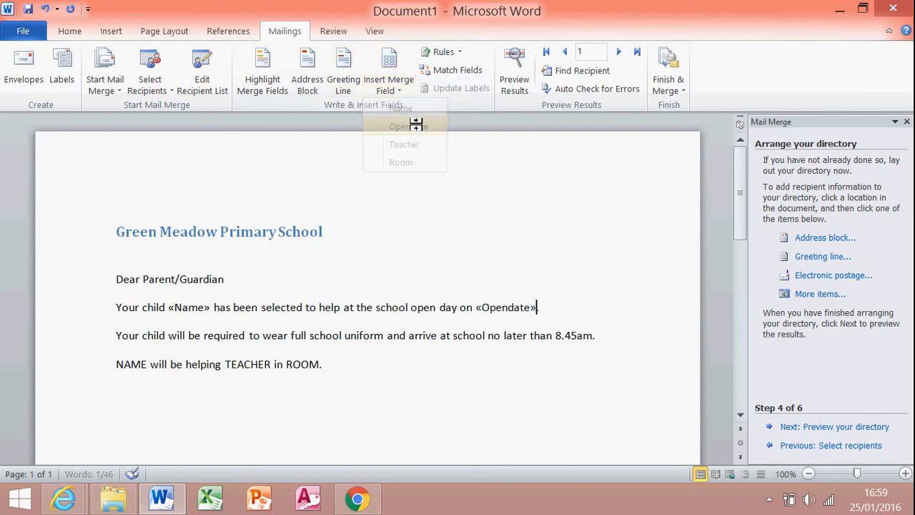
- Replace NAME and TEACHER in the last sentence with the Name and Teacher merge fields, keeping a space after each
double_click(124, 363)
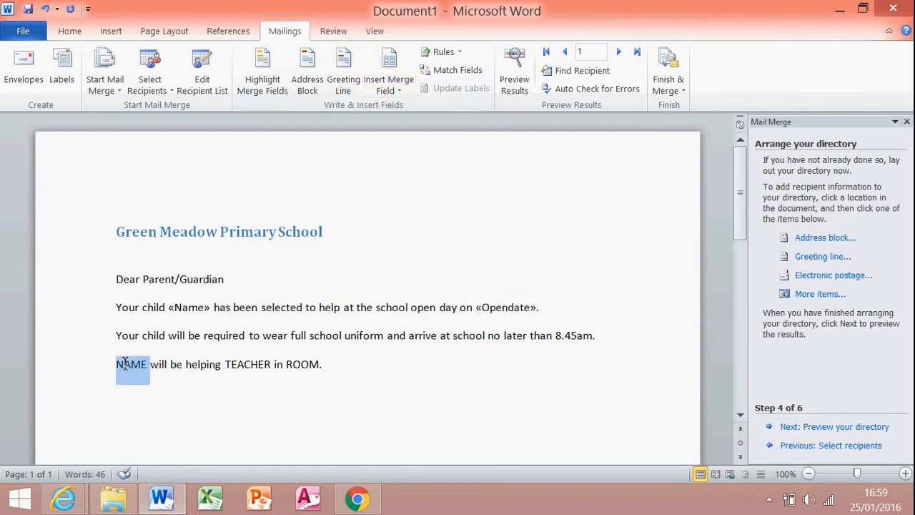
left_click(399, 90)
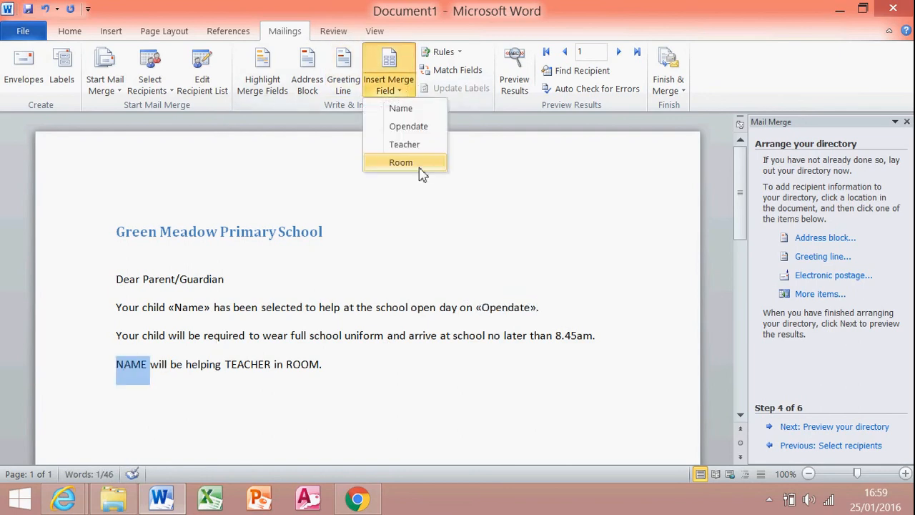
left_click(413, 107)
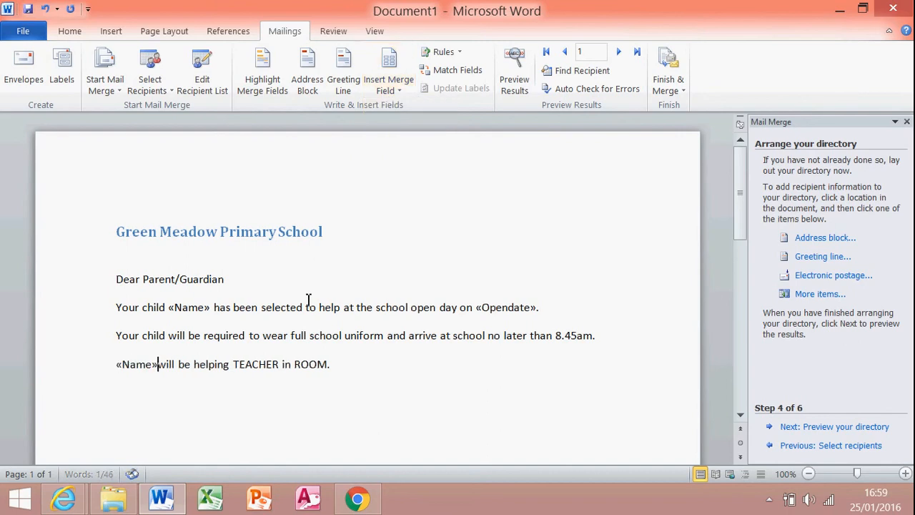
double_click(256, 364)
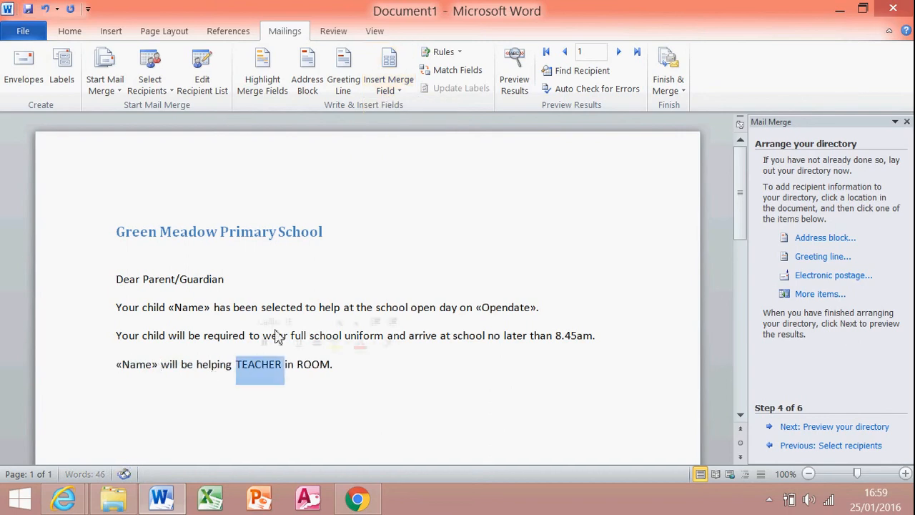
left_click(398, 86)
left_click(402, 144)
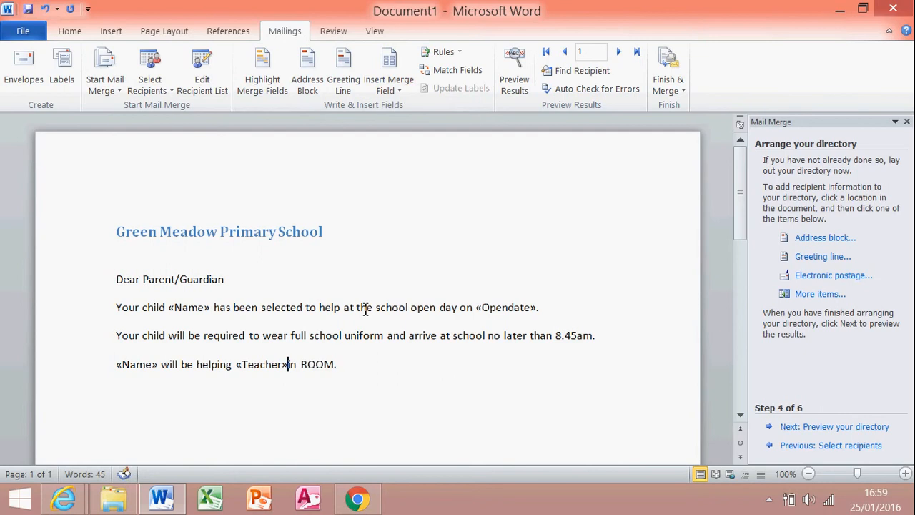
- Replace ROOM in the last sentence with the Room merge field and add a new line below that sentence
double_click(322, 366)
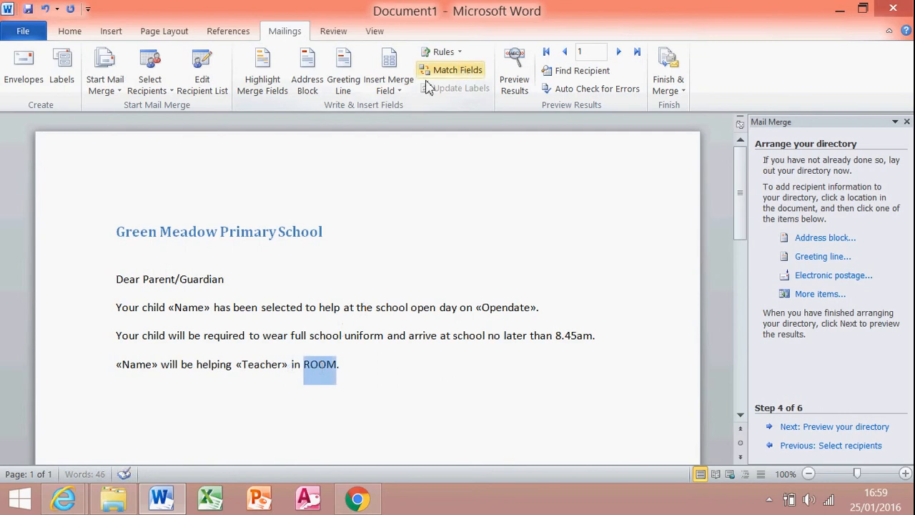
left_click(392, 86)
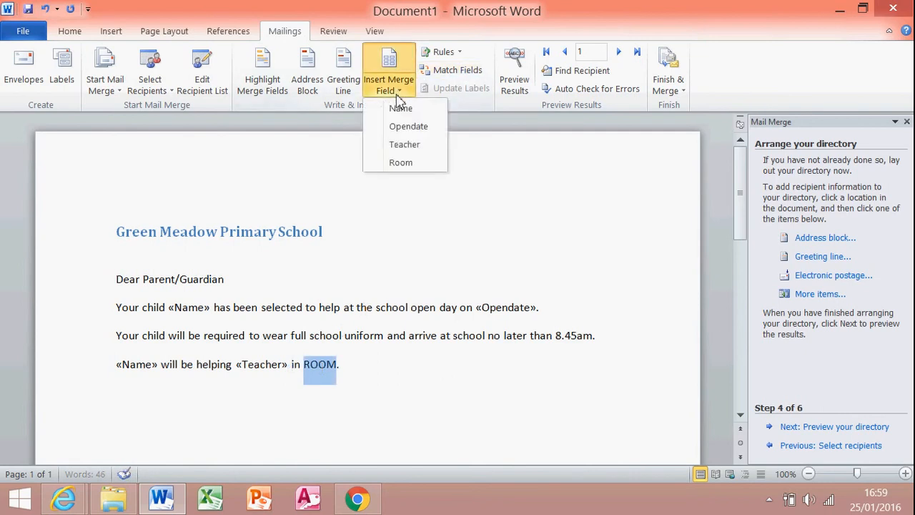
left_click(400, 163)
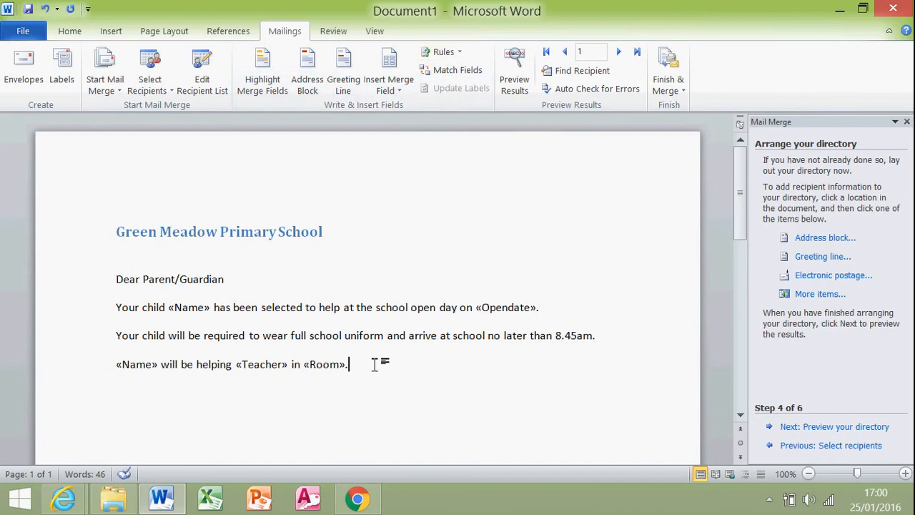
key("Return")
- Preview the merged slips for recipients 1 to 5 and go back to the first recipient
left_click(832, 427)
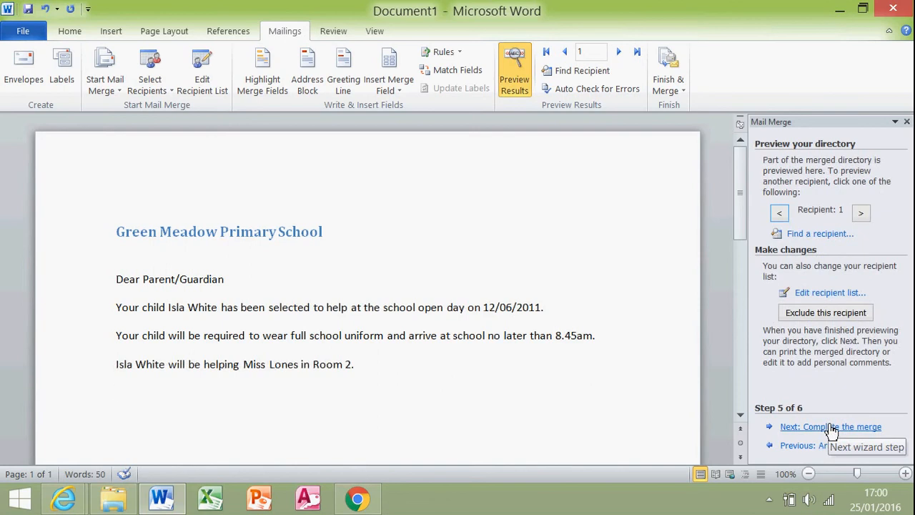
left_click(860, 214)
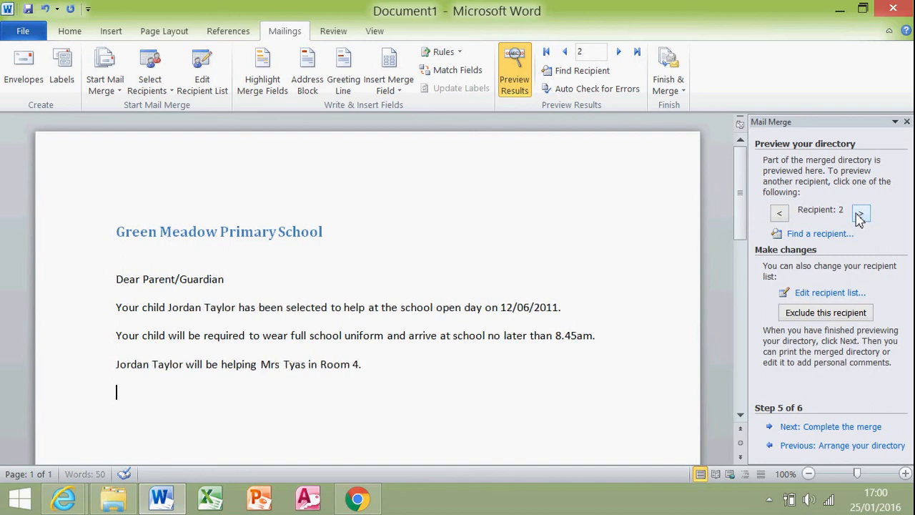
left_click(860, 214)
left_click(860, 213)
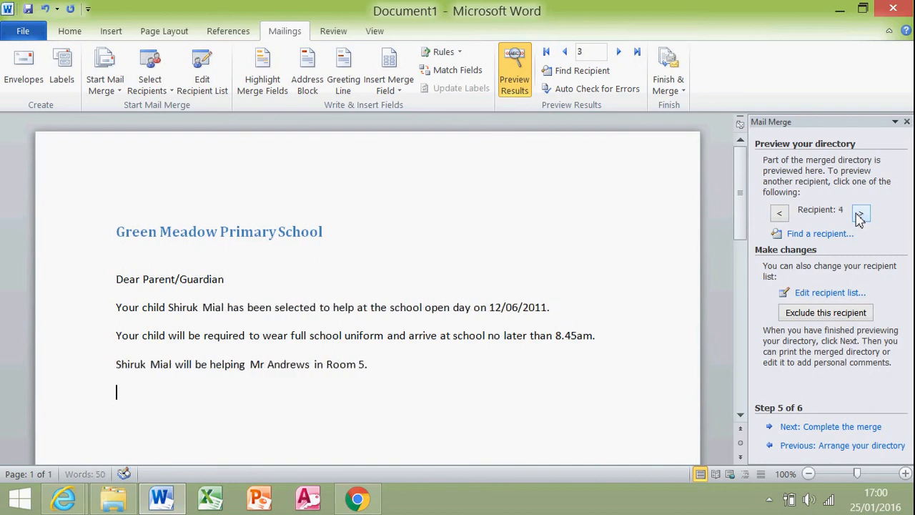
left_click(860, 214)
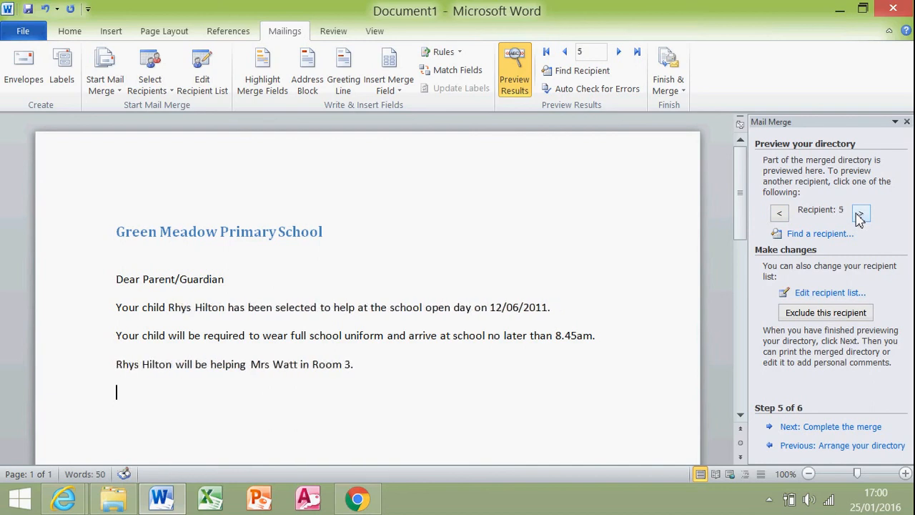
left_click(780, 214)
left_click(780, 214)
left_click(779, 214)
left_click(779, 214)
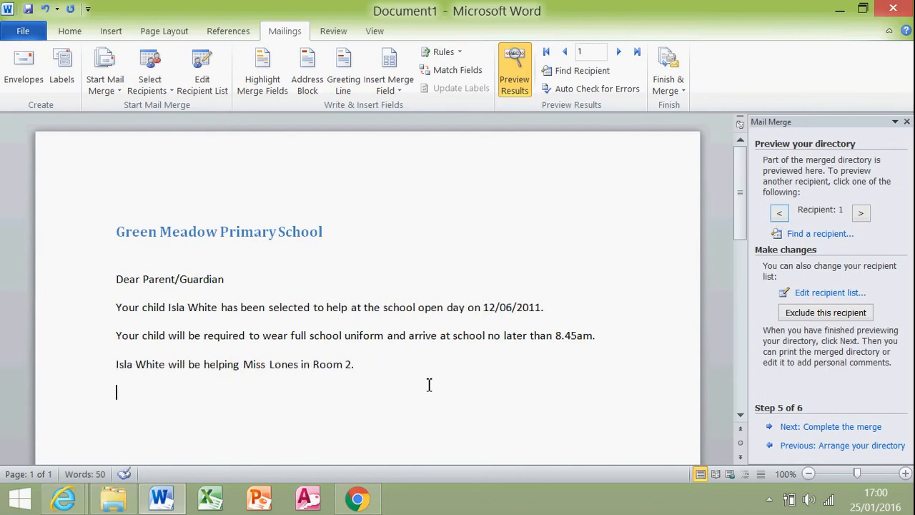
- Check the Task 7 instructions, return the slip to the arranging stage with its merge fields showing, and capture a screenshot of it
key("alt+Tab")
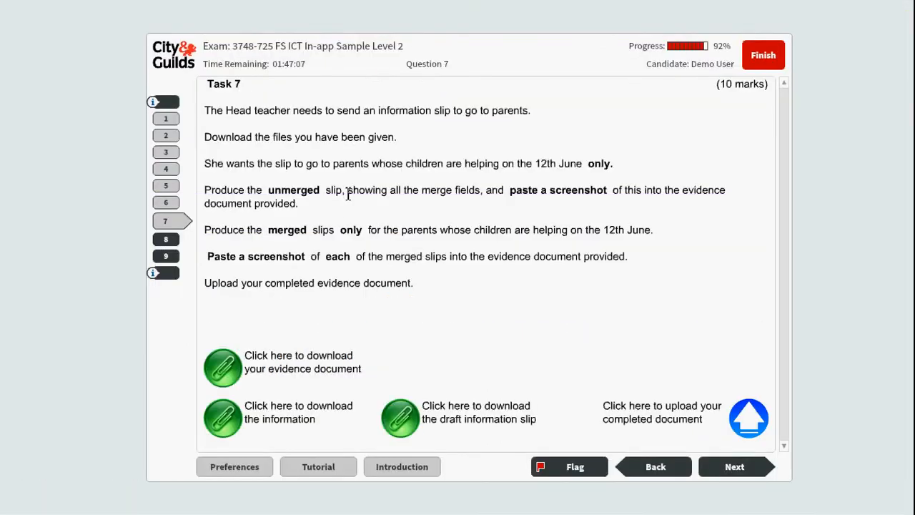
key("alt+Tab")
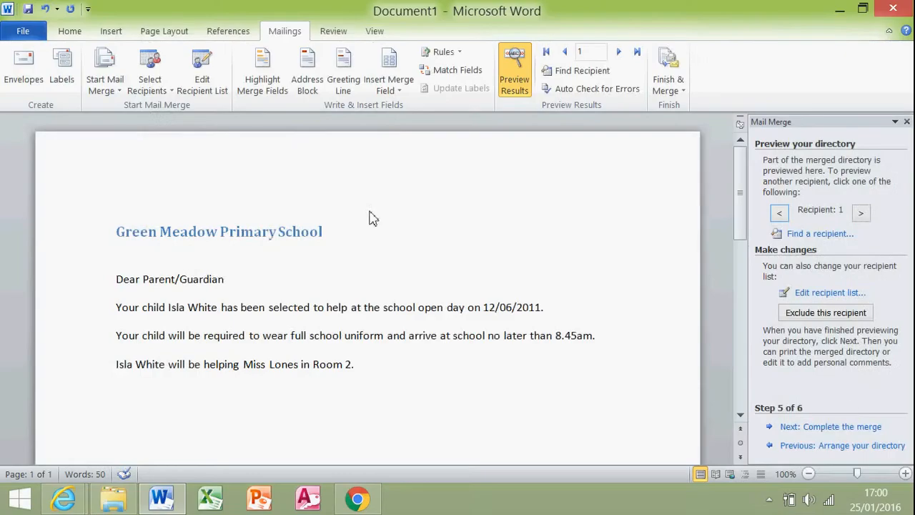
left_click(838, 446)
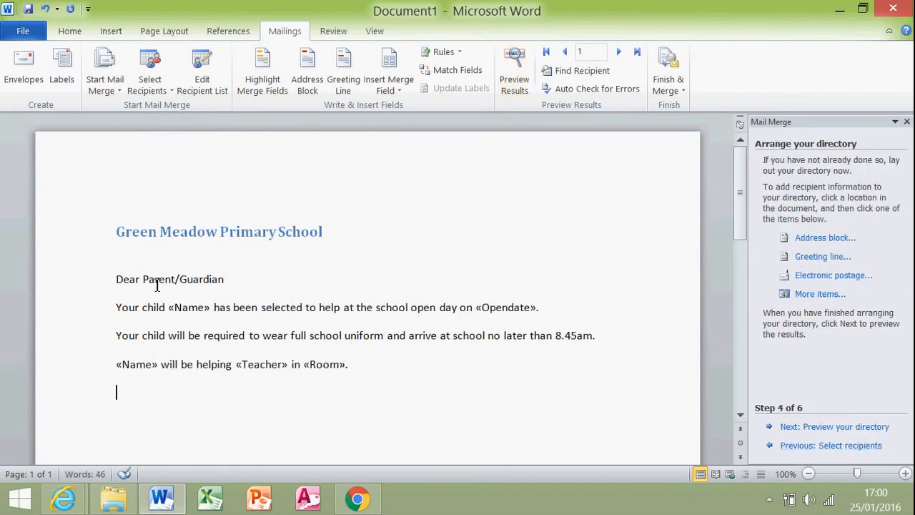
double_click(179, 307)
left_click(161, 262)
key("alt+Tab")
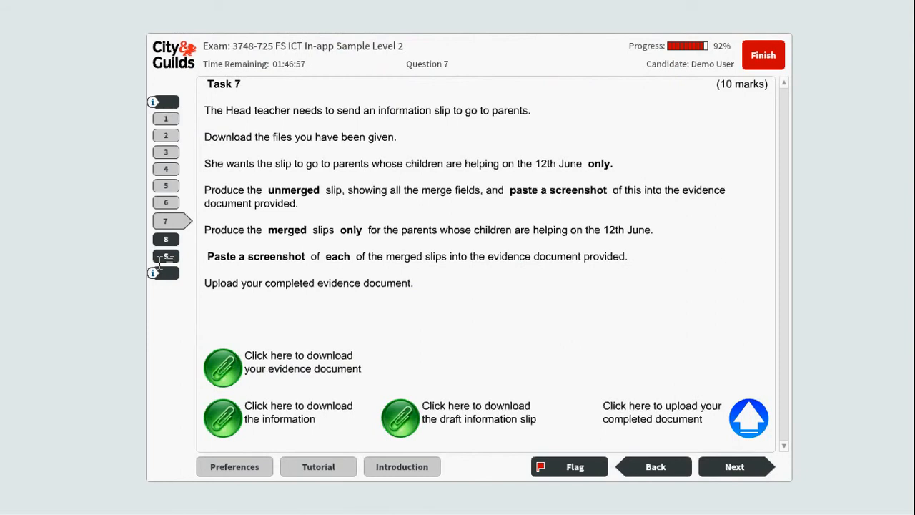
key("alt+Tab")
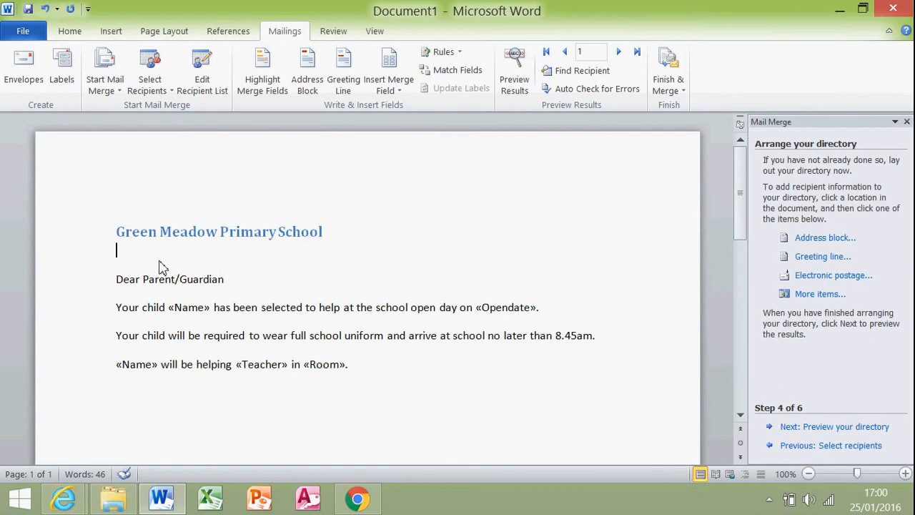
- Open the Task 7 evidence document from the Green Meadow Open day folder and enable editing
key("alt+Tab")
key("alt+Tab")
key("alt+Tab")
key("alt+Tab")
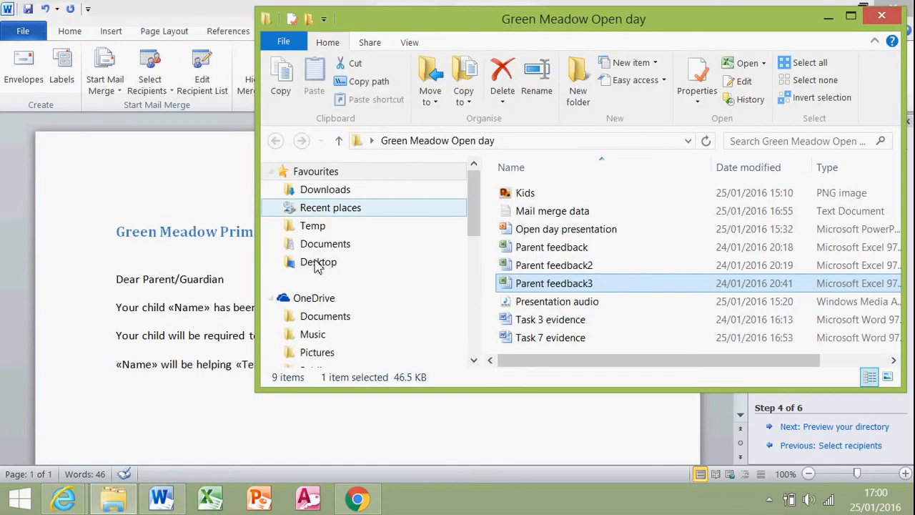
left_click(584, 344)
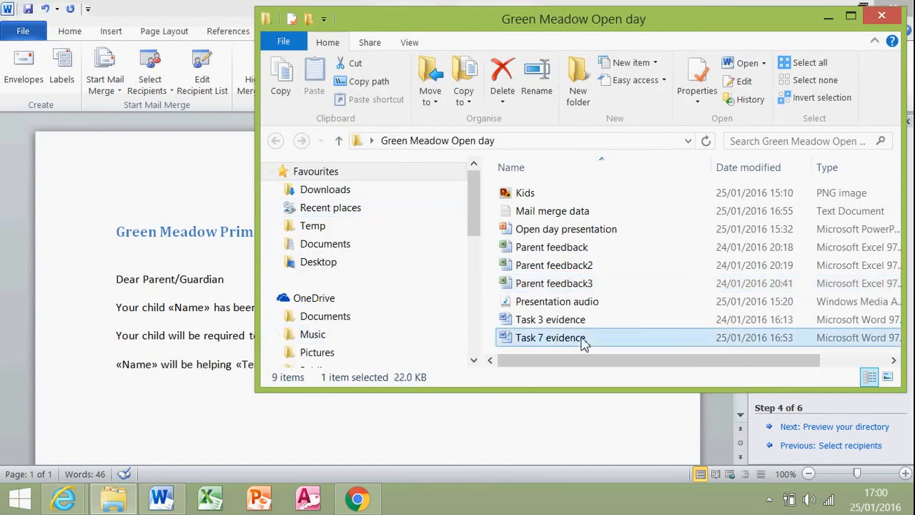
double_click(584, 343)
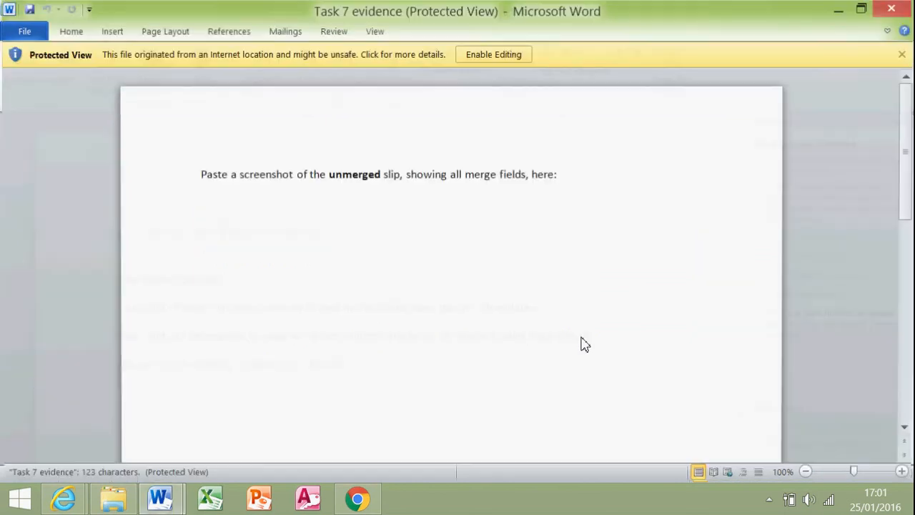
left_click(492, 56)
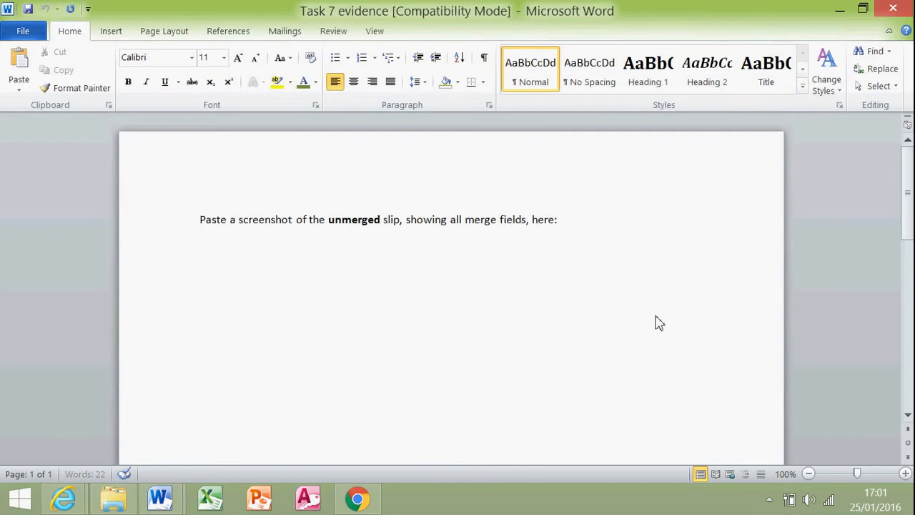
- Paste the unmerged slip screenshot under its prompt and delete the blank lines before the merged slips prompt
key("ctrl+v")
scroll(655, 321, "down", 5)
scroll(339, 337, "down", 3)
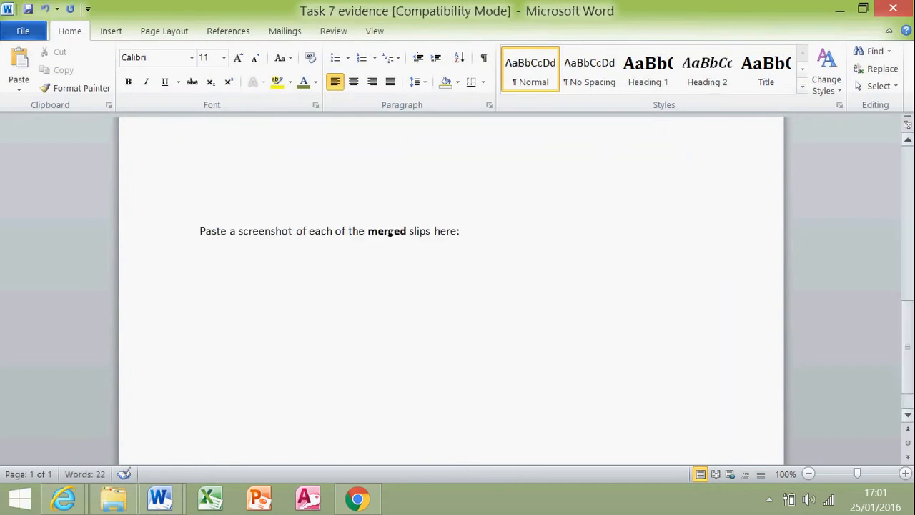
scroll(339, 337, "up", 4)
left_click_drag(222, 423, 172, 250)
key("BackSpace")
key("Delete")
key("Delete")
key("Delete")
key("Delete")
key("Delete")
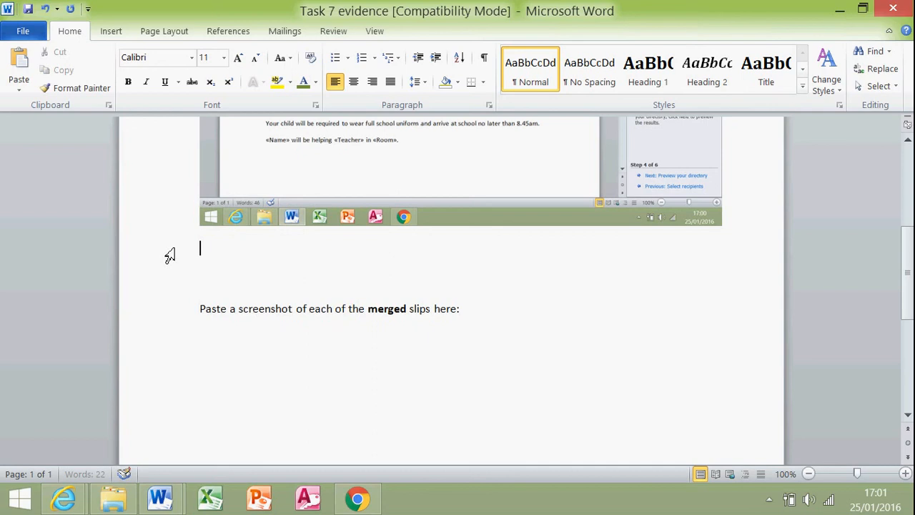
left_click(243, 267)
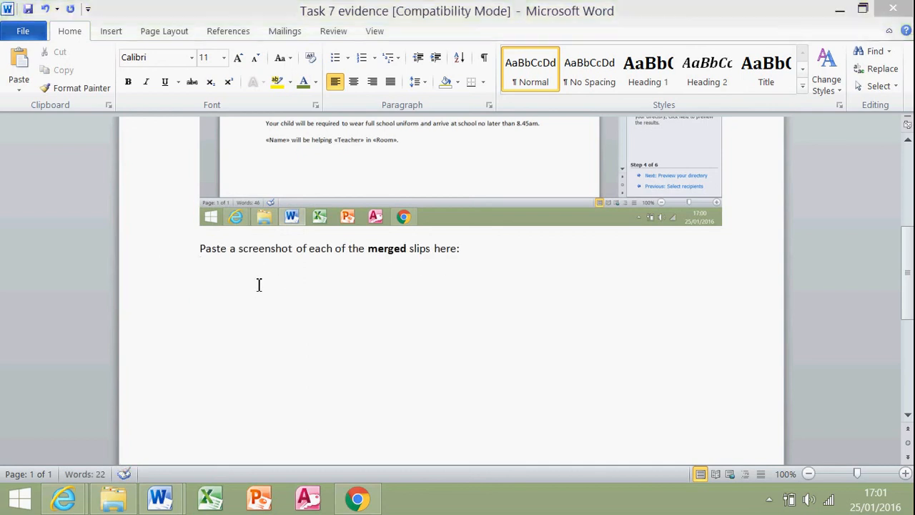
- Return to the slip in Document1 and complete the merge of all records to a new document
key("alt+Tab")
key("alt+Tab")
key("alt+shift+Tab")
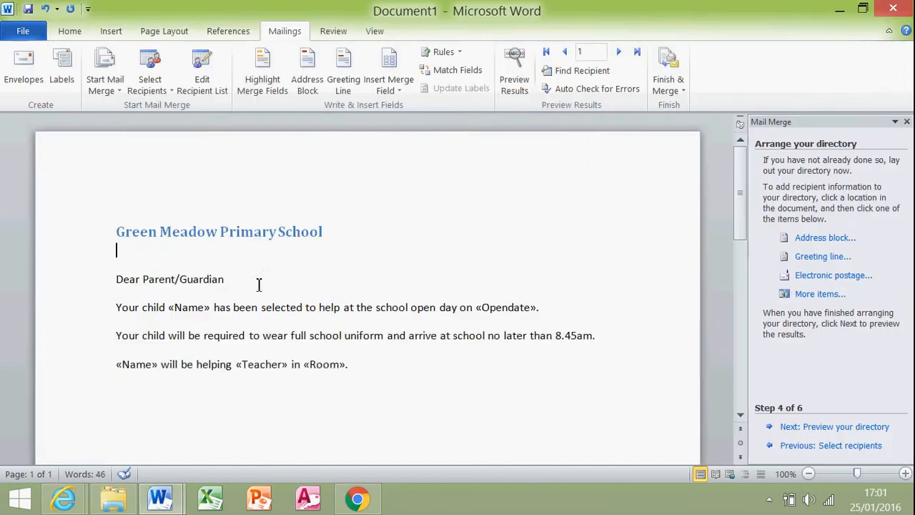
left_click(860, 428)
left_click(860, 428)
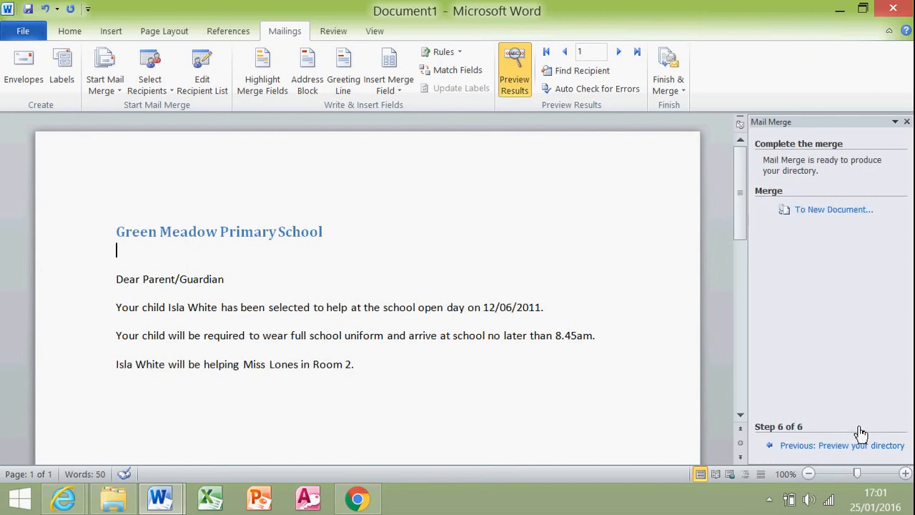
left_click(815, 214)
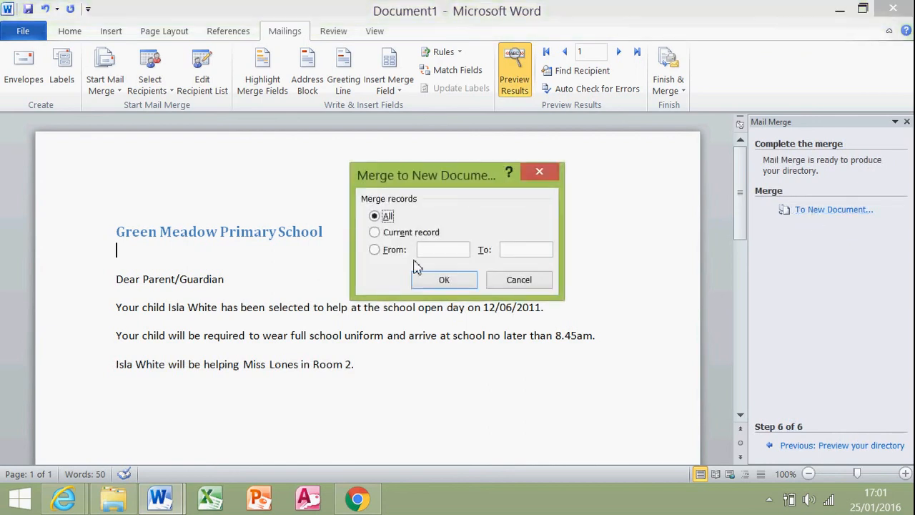
left_click(438, 279)
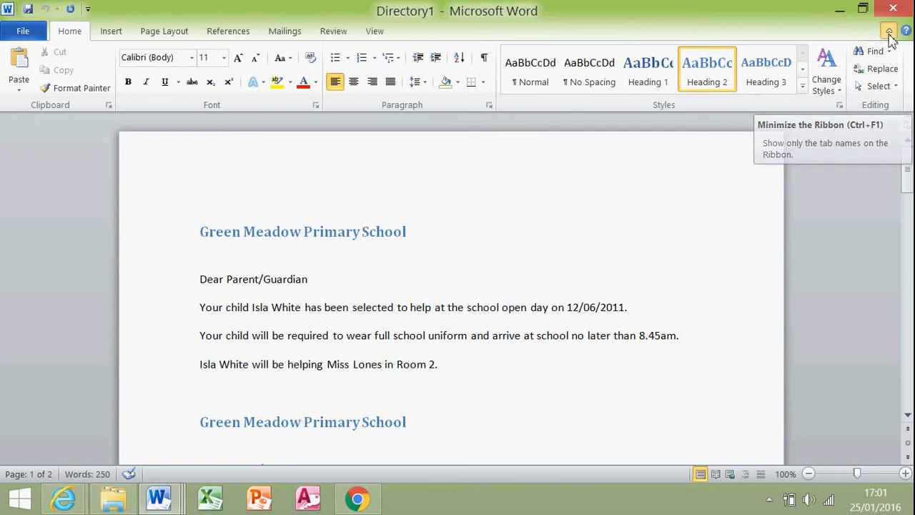
- Capture the first two merged slips with the ribbon collapsed and 90% zoom, and paste the screenshot under the merged slips prompt in Task 7 evidence
left_click(889, 33)
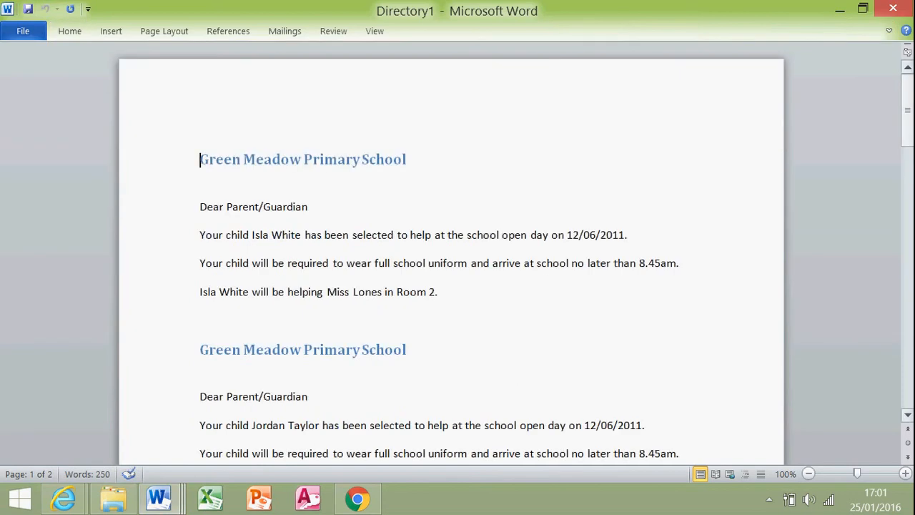
left_click_drag(910, 133, 911, 136)
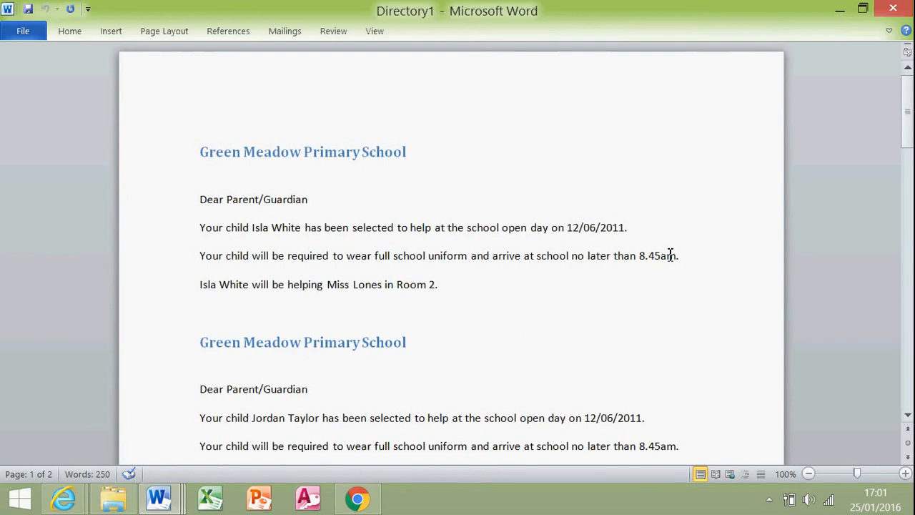
left_click(808, 474)
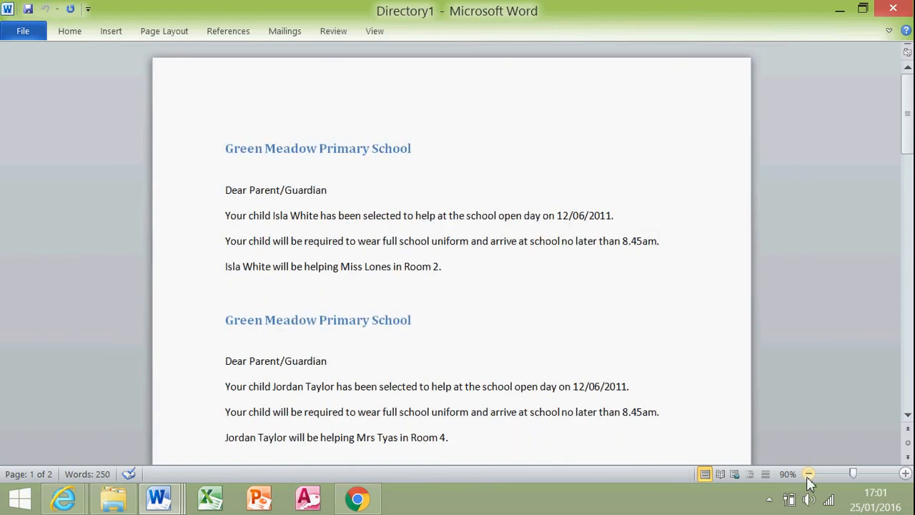
key("alt+Tab")
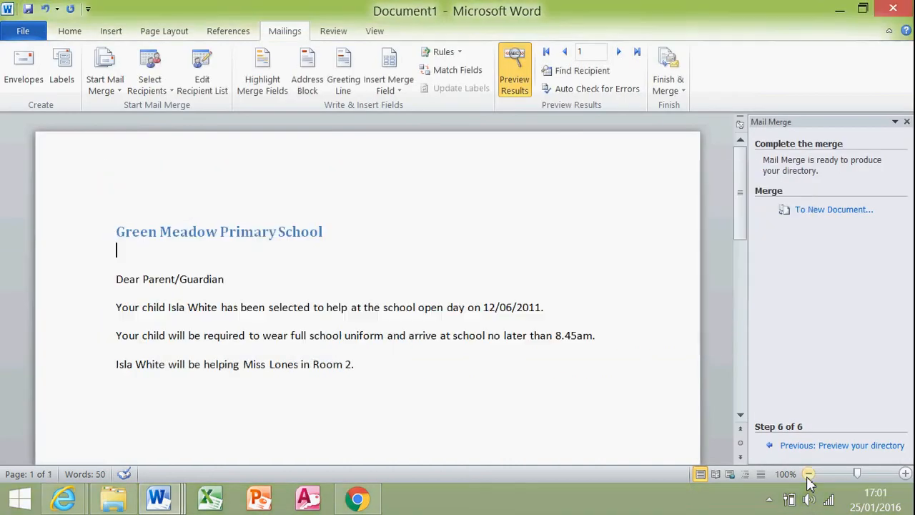
key("alt+Tab")
key("alt+Tab")
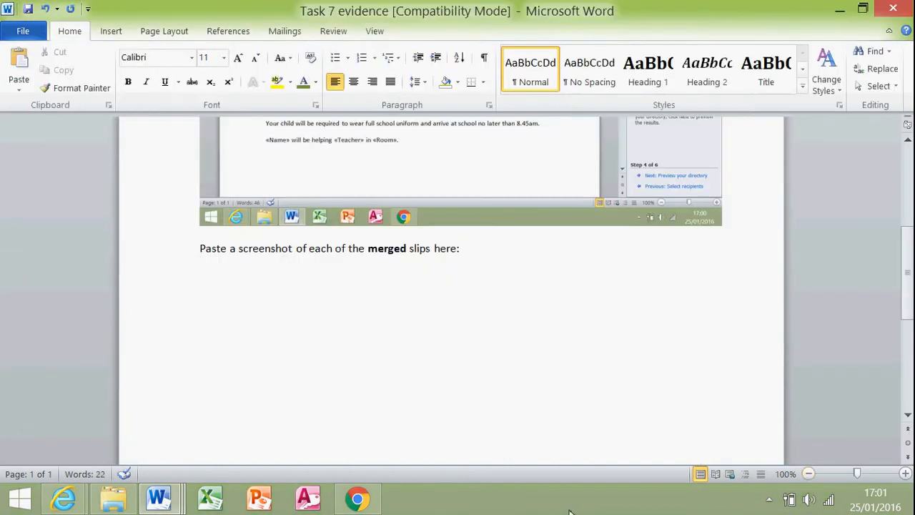
key("ctrl+v")
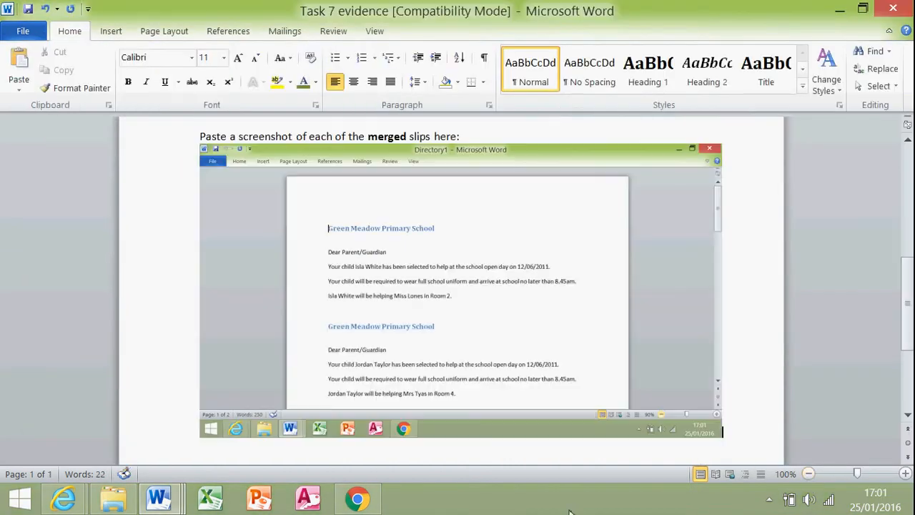
- Capture the third and fourth merged slips in Directory1 and paste the screenshot below the first merged one in Task 7 evidence
key("alt+Tab")
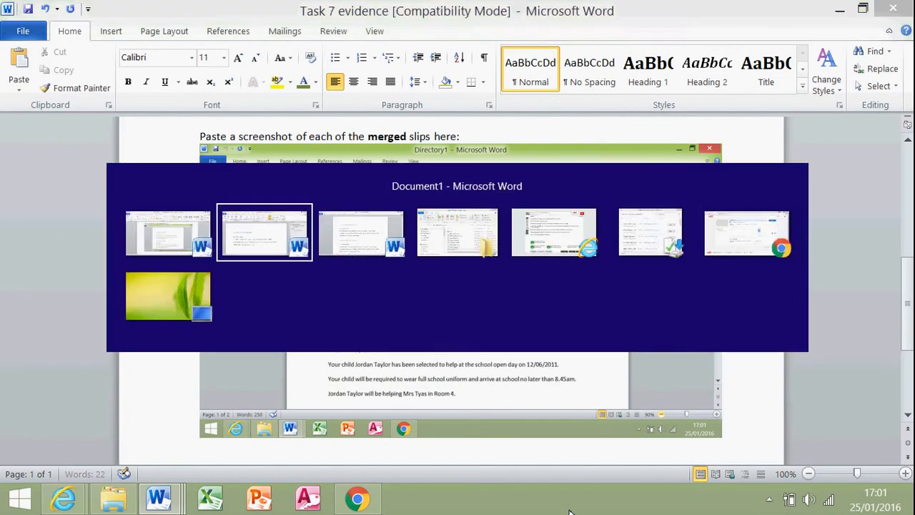
key("alt+Tab")
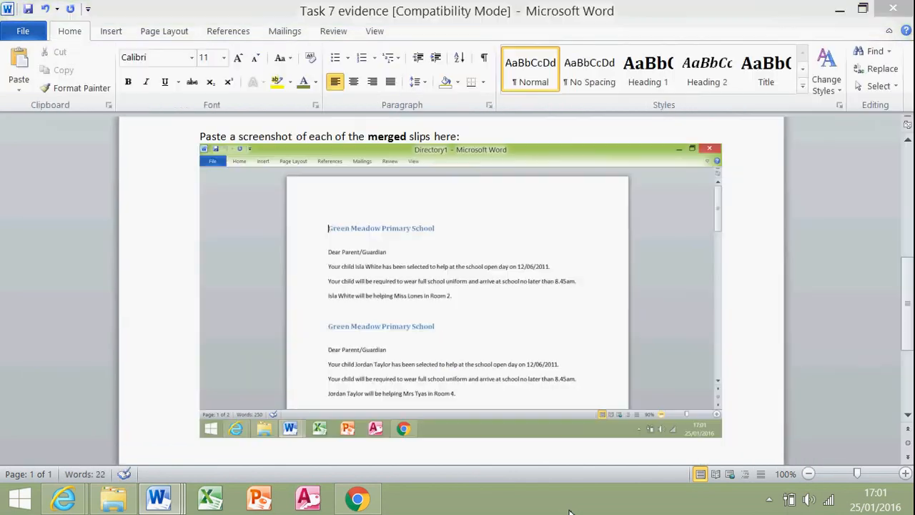
key("alt+Tab")
key("Tab")
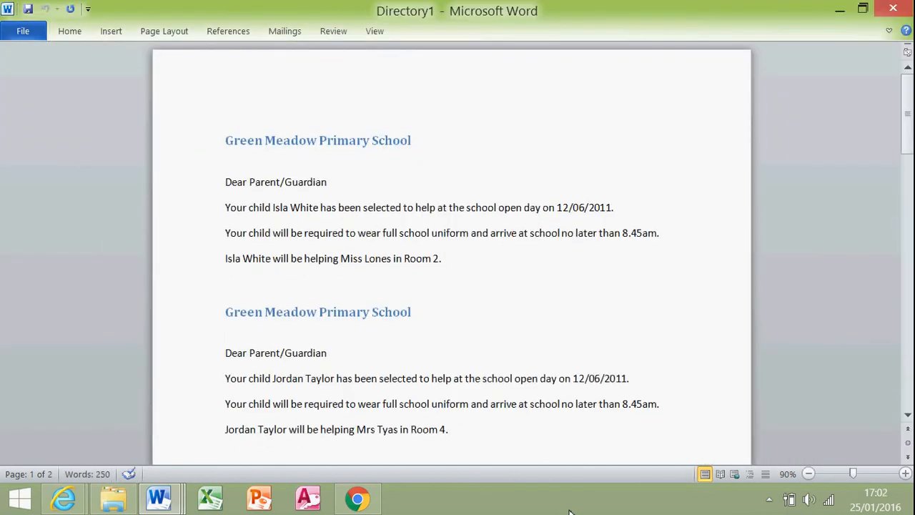
key("Page_Down")
key("Page_Up")
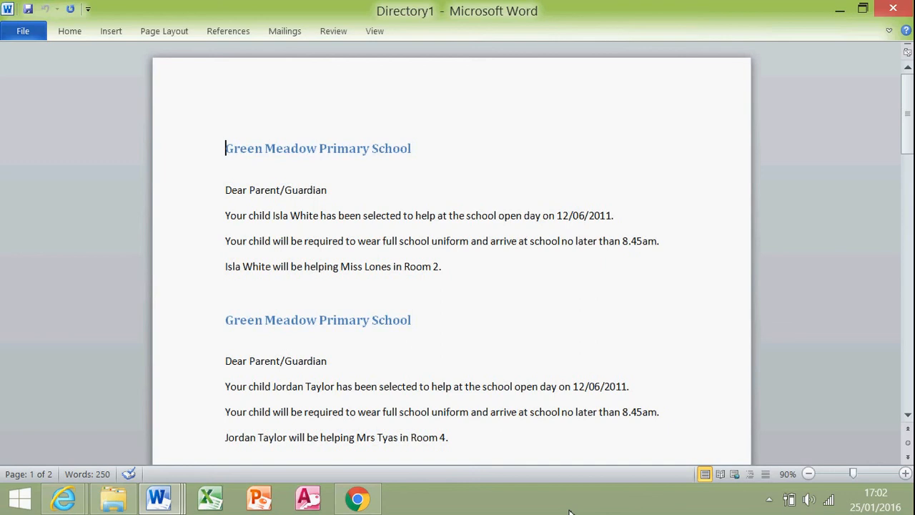
key("Page_Down")
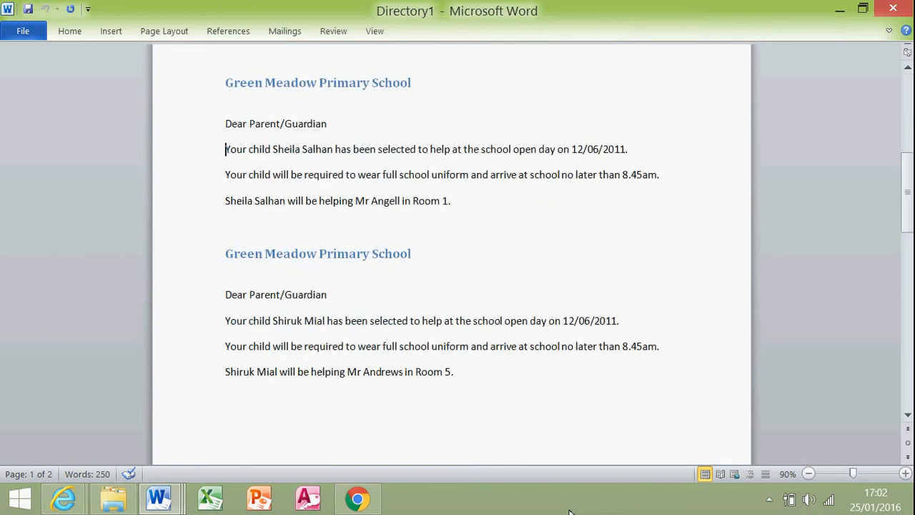
key("alt+Tab")
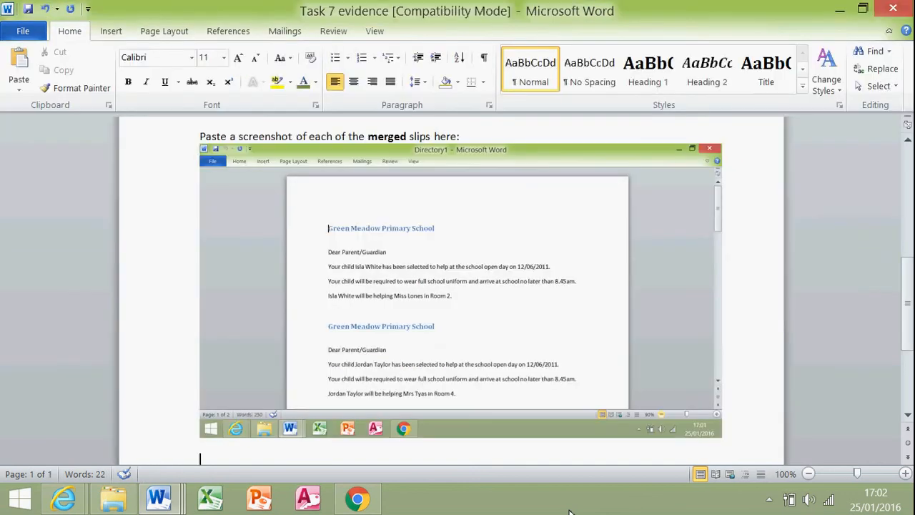
key("ctrl+v")
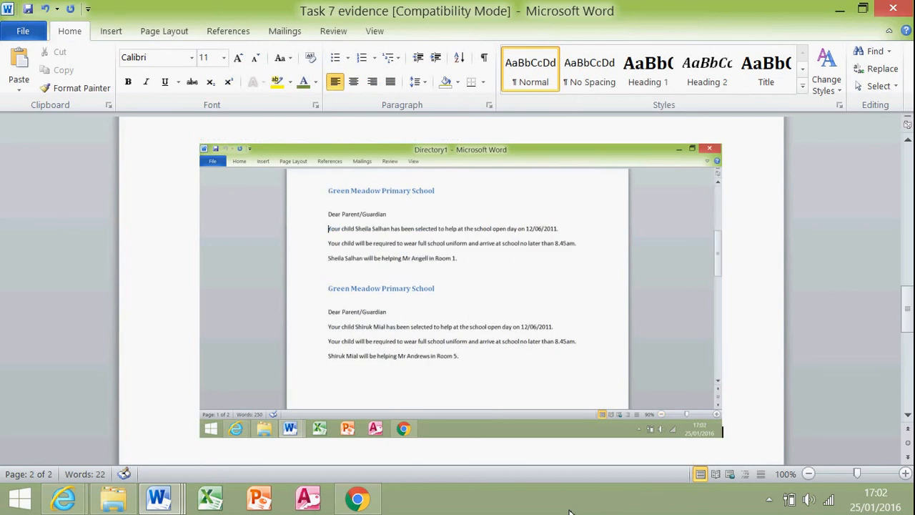
- Capture the last merged slip on page 2 of Directory1 and paste its screenshot at the end of Task 7 evidence
key("alt+Tab")
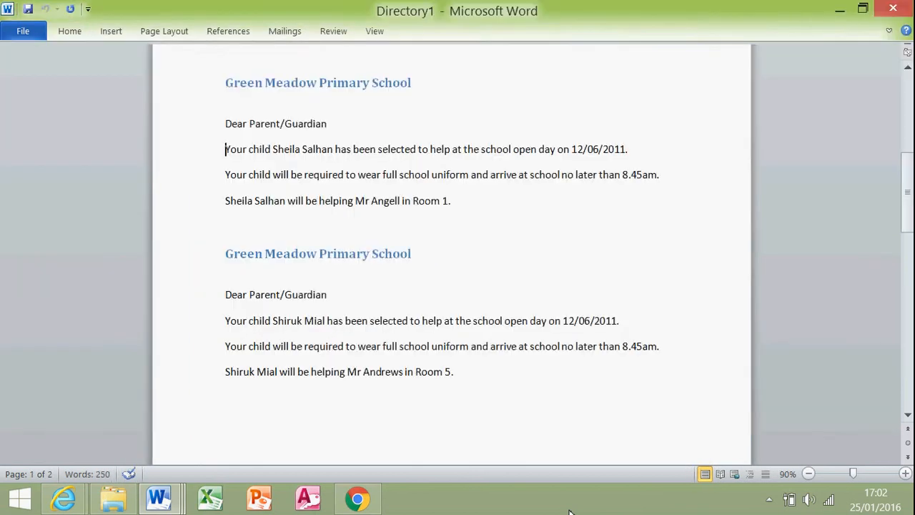
key("ctrl+Page_Down")
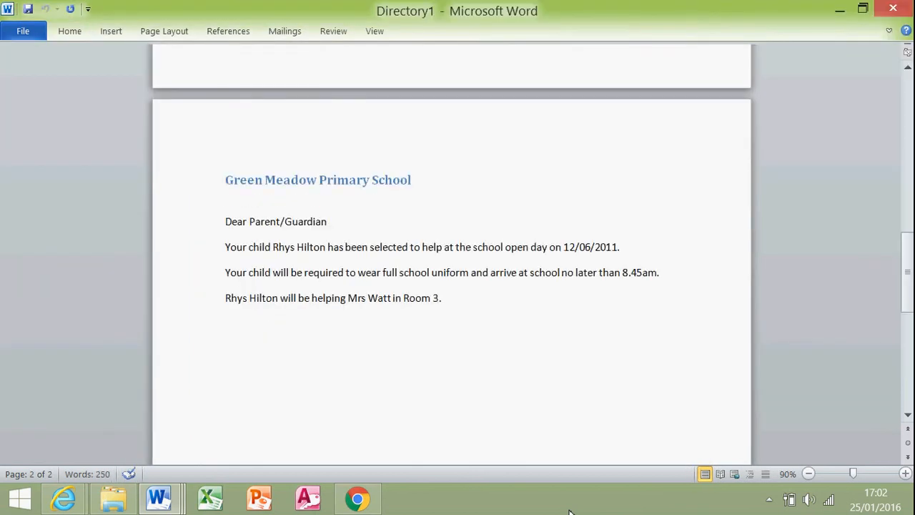
key("alt+Tab")
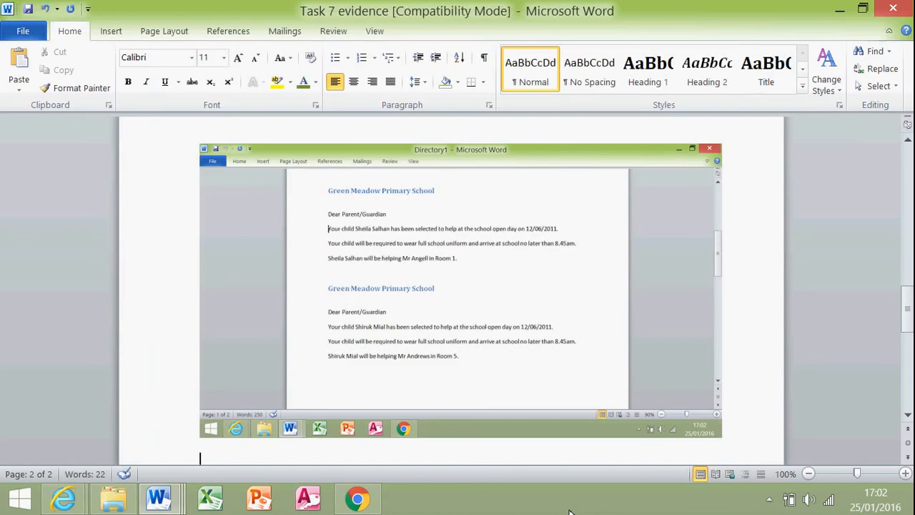
key("ctrl+v")
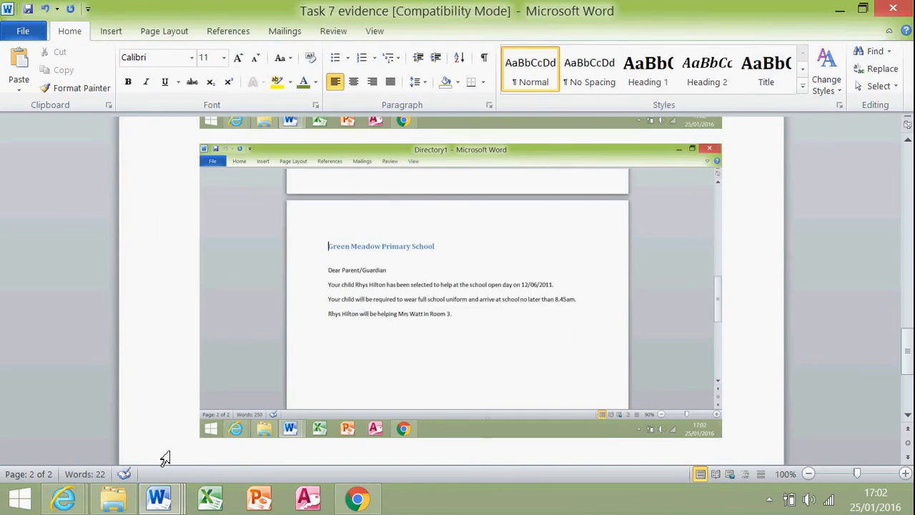
- Save and close the Task 7 evidence document, and close the merged slips in Directory1 without saving
key("ctrl+s")
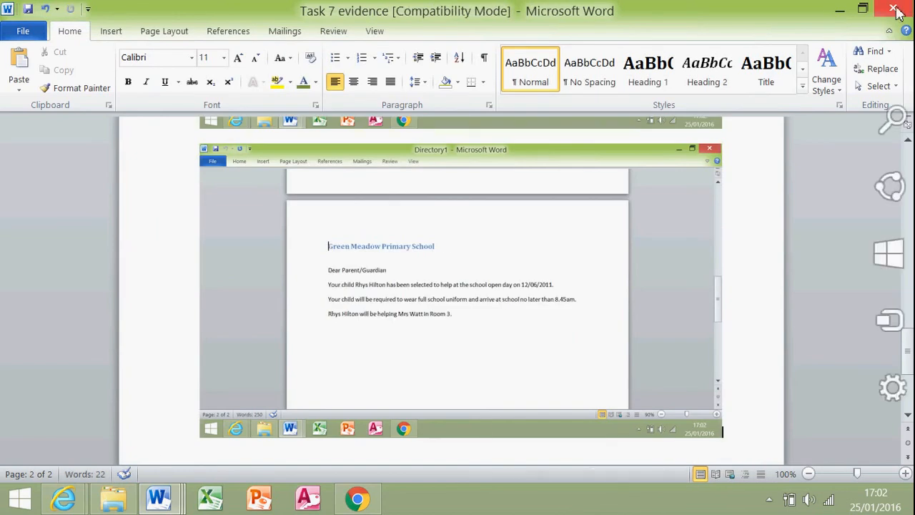
left_click(894, 9)
left_click(452, 222)
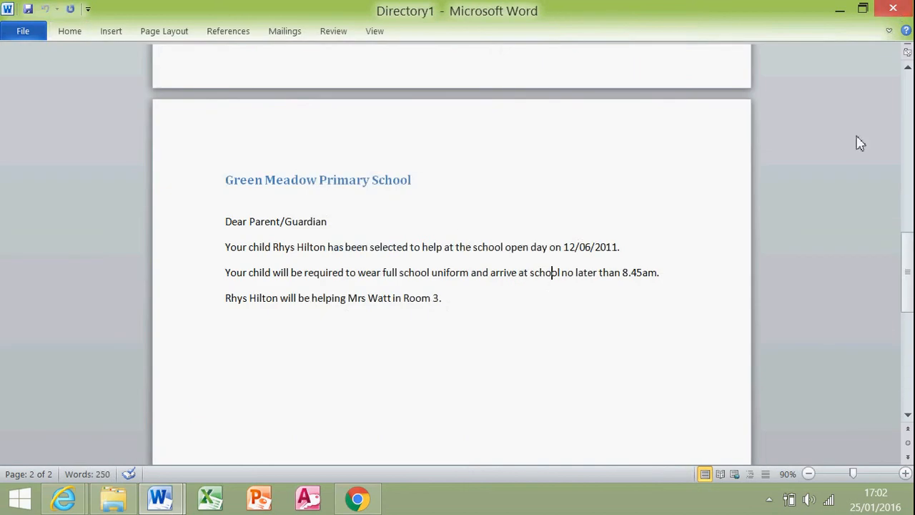
left_click_drag(907, 271, 902, 107)
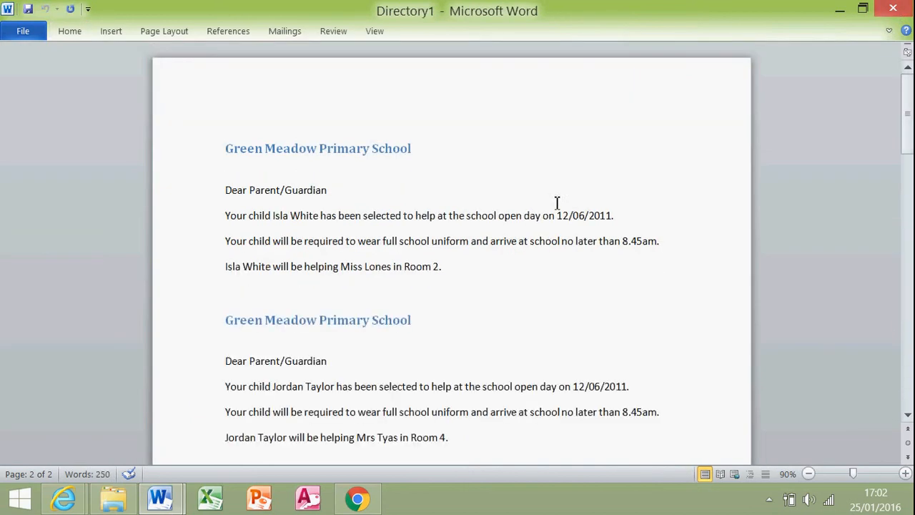
left_click(895, 9)
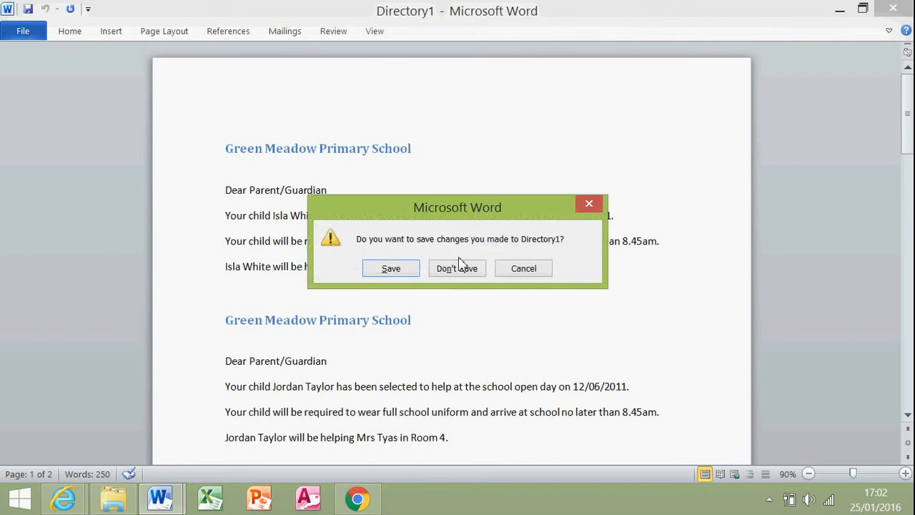
left_click(457, 269)
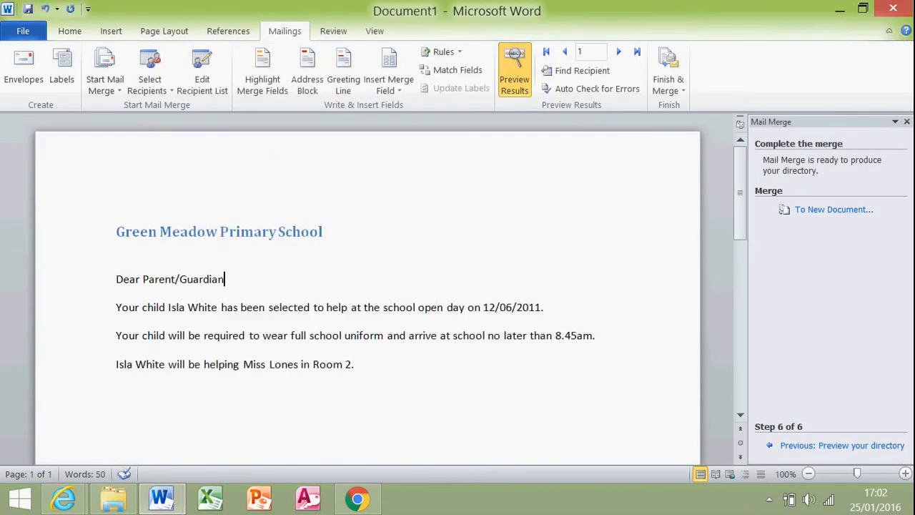
- Save the mail merge slip as a Word Document named Green Meadow information slip in the Green Meadow Open day folder
mouse_move(740, 185)
left_mouse_down()
mouse_move(760, 377)
mouse_move(736, 179)
left_mouse_up()
left_click(342, 388)
left_click(392, 365)
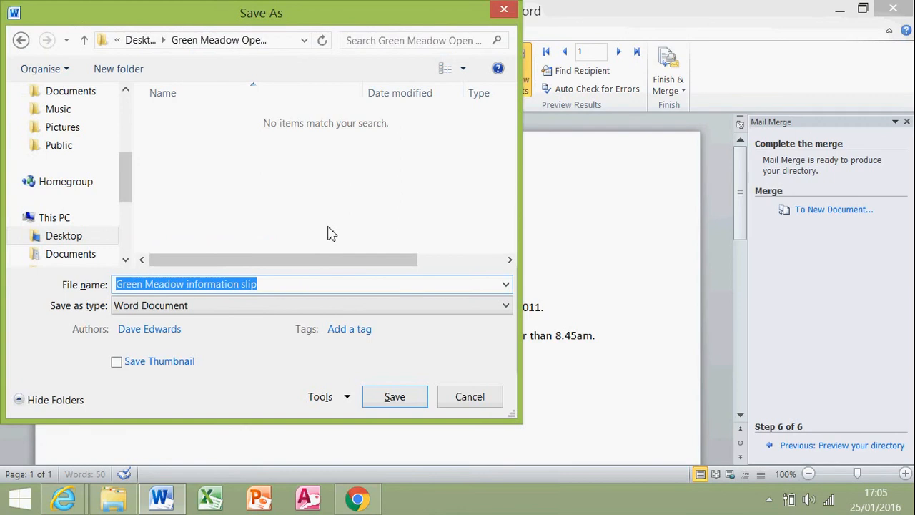
left_click(284, 284)
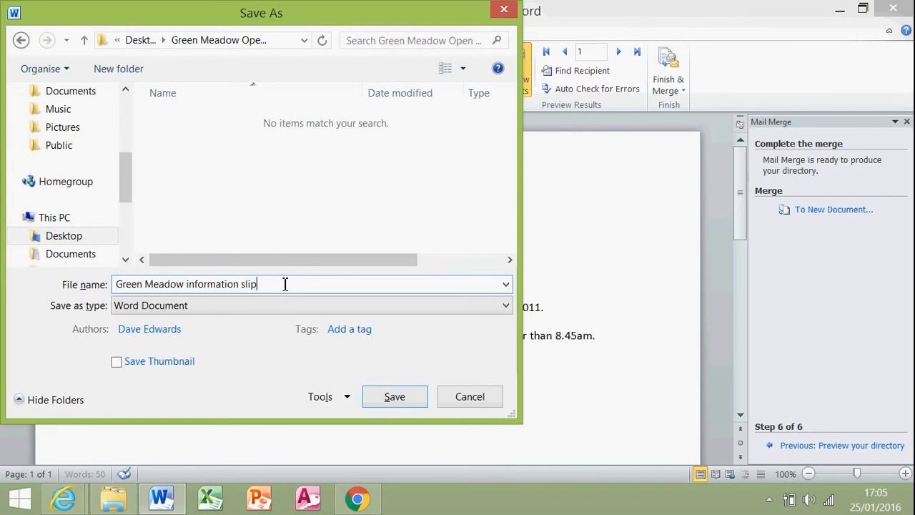
left_click(389, 402)
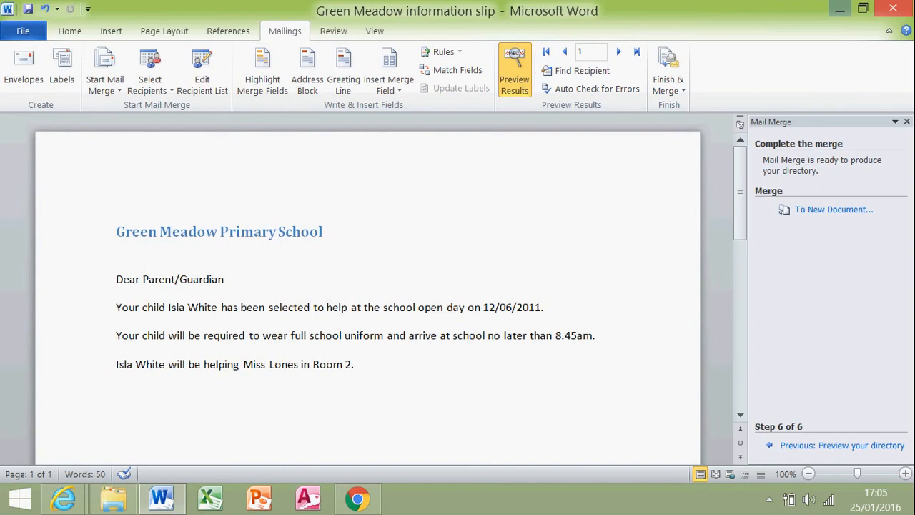
- Close the information slip document and minimise the Green Meadow Open day folder to return to the Task 7 exam page
left_click(897, 16)
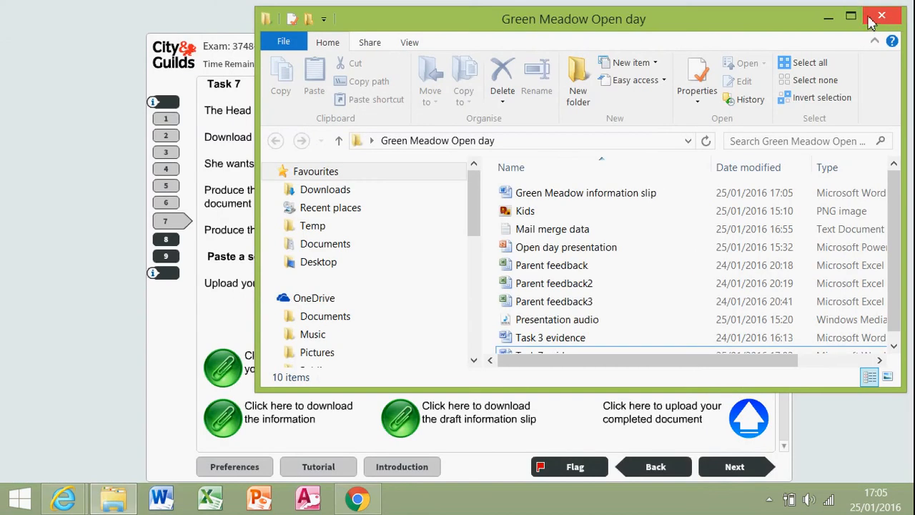
left_click(831, 19)
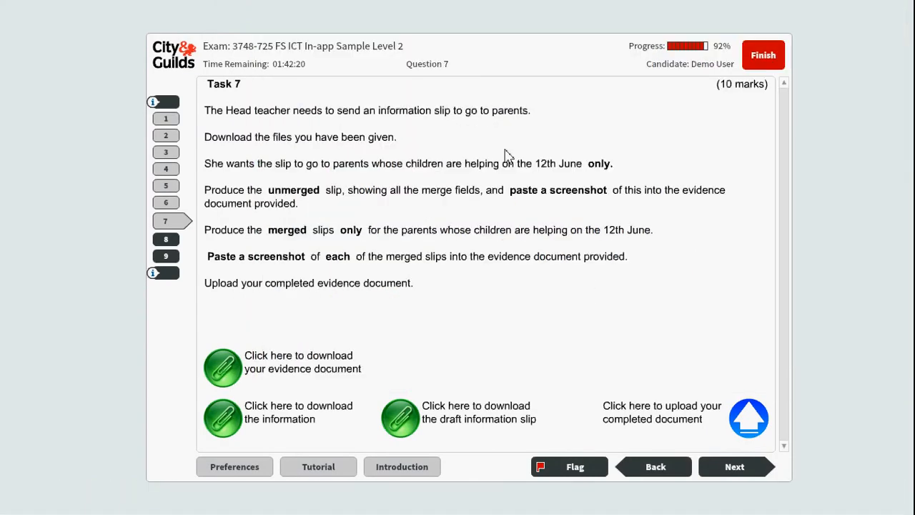
left_click(354, 359)
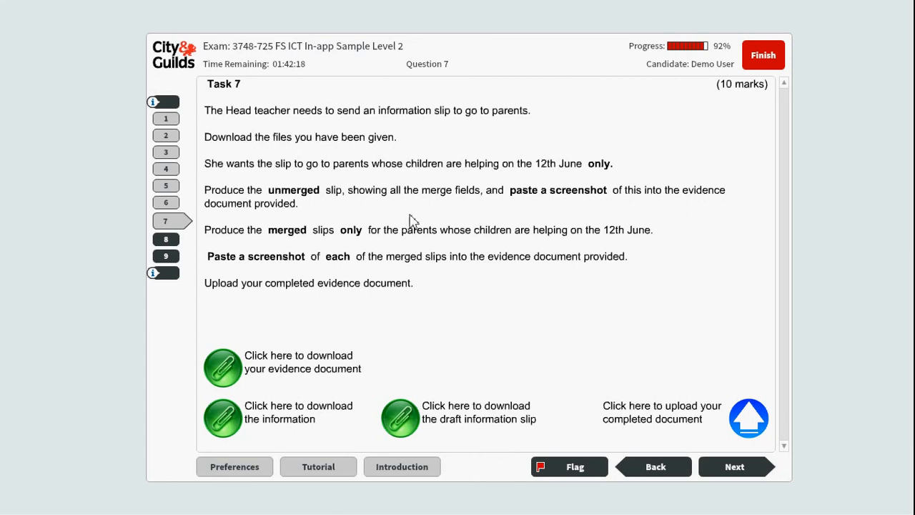